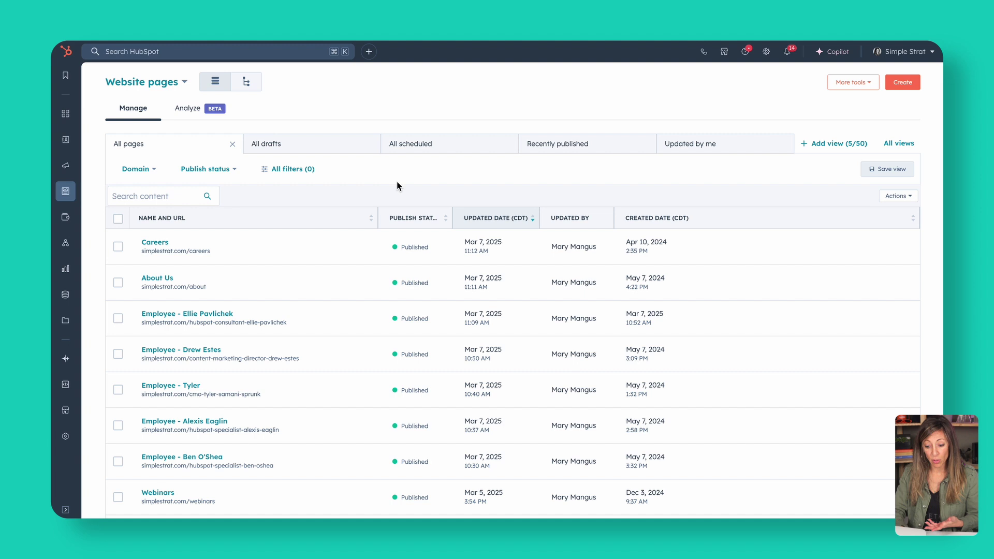
Step: View the domain and publish status filter options for the website pages
{"action": "left_click", "coordinate": [138, 169]}
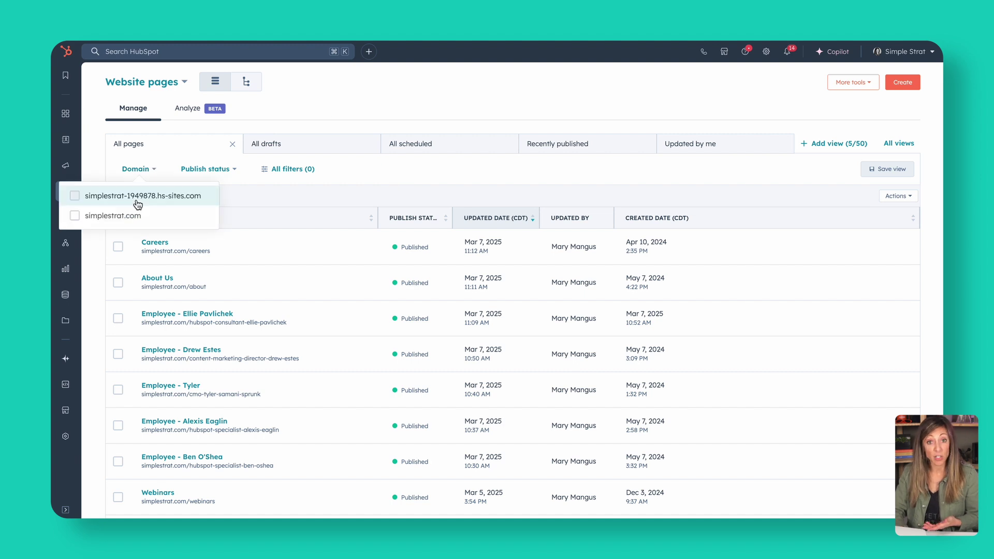
{"action": "left_click", "coordinate": [148, 175]}
{"action": "left_click", "coordinate": [233, 170]}
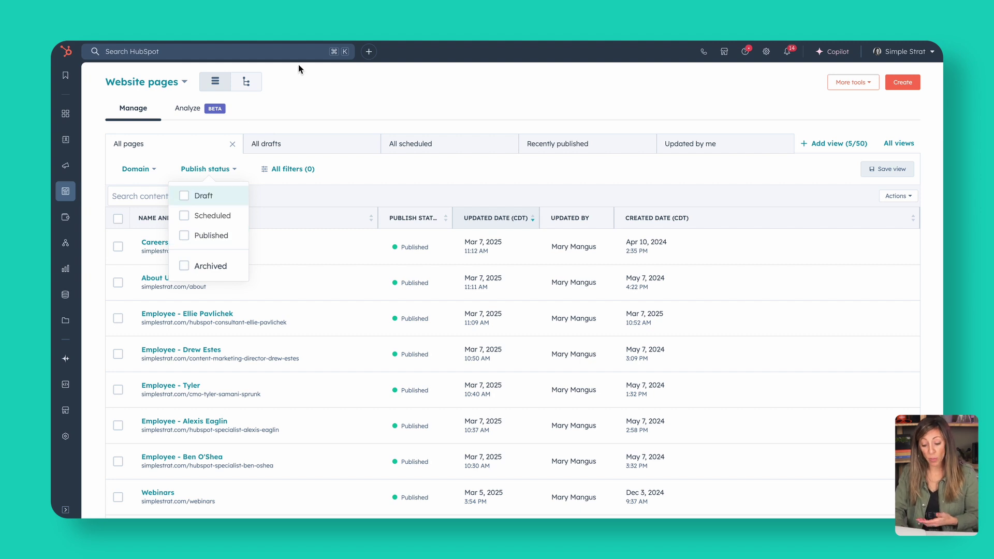
{"action": "left_click", "coordinate": [293, 91]}
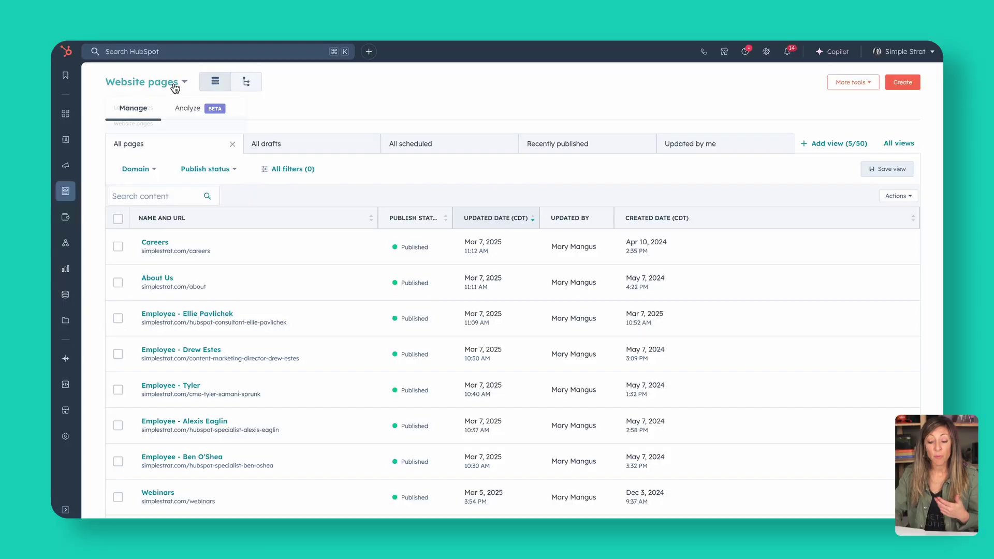
Step: Switch the page list from website pages to Landing pages
{"action": "left_click", "coordinate": [175, 84]}
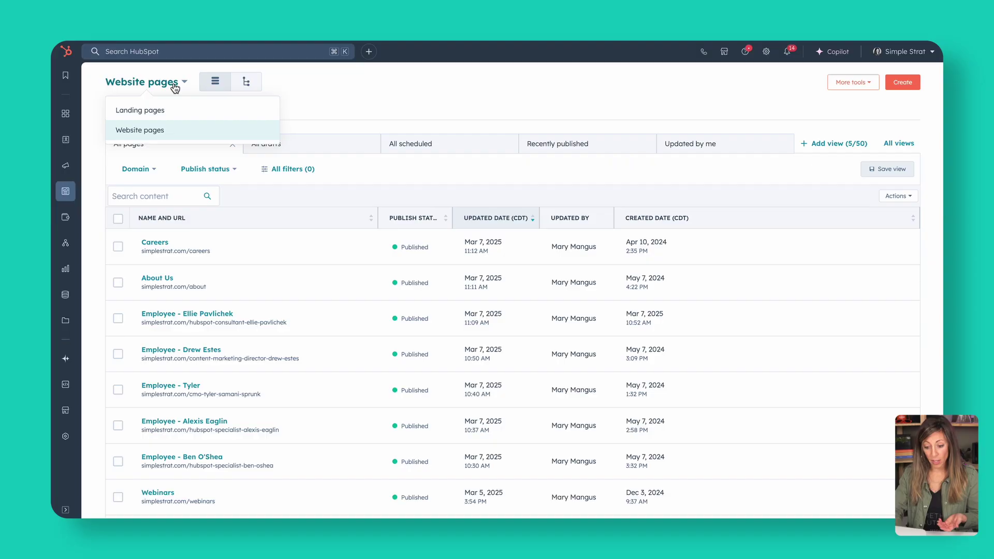
{"action": "left_click", "coordinate": [146, 106]}
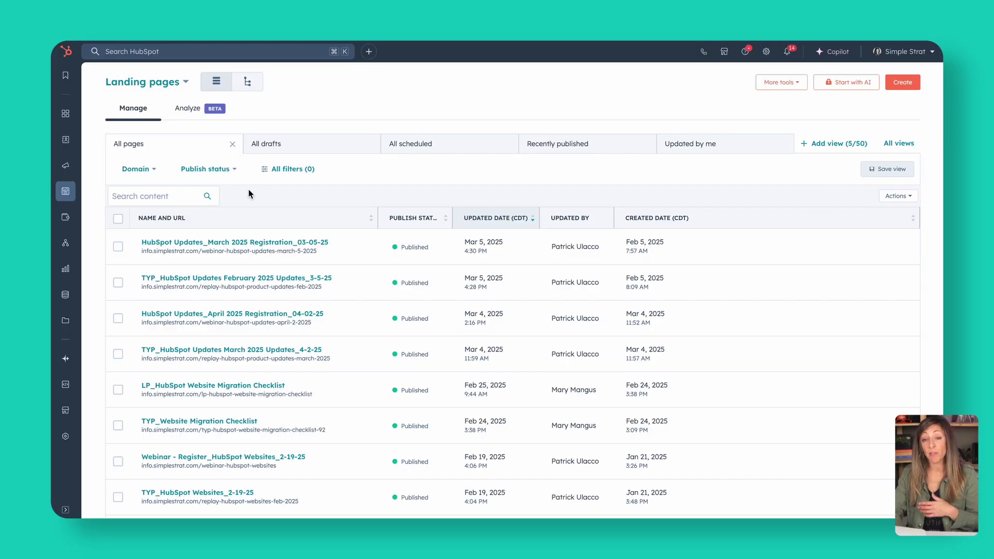
{"action": "mouse_move", "coordinate": [239, 252]}
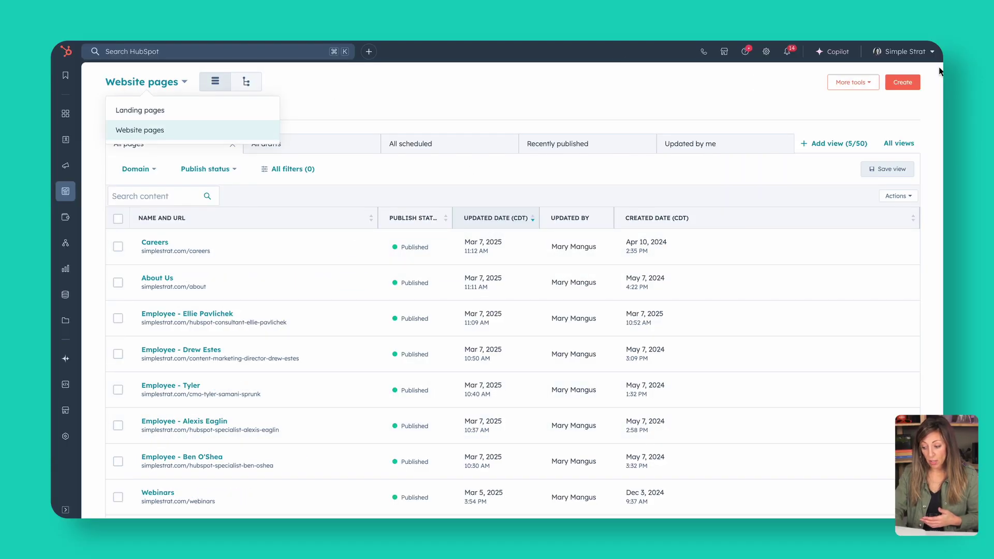
Step: Display the website pages as a site tree and return to the list view
{"action": "left_click", "coordinate": [866, 83]}
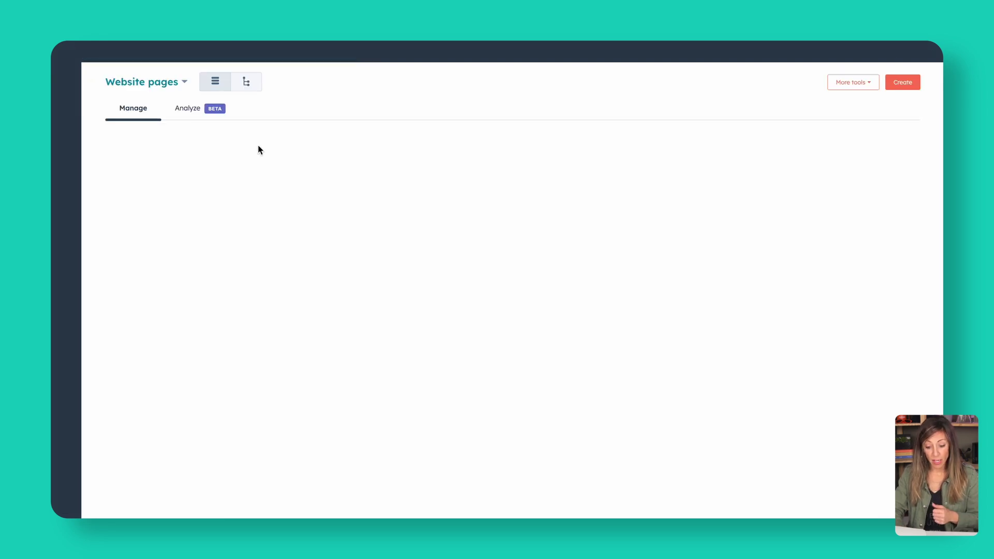
{"action": "left_click", "coordinate": [249, 83]}
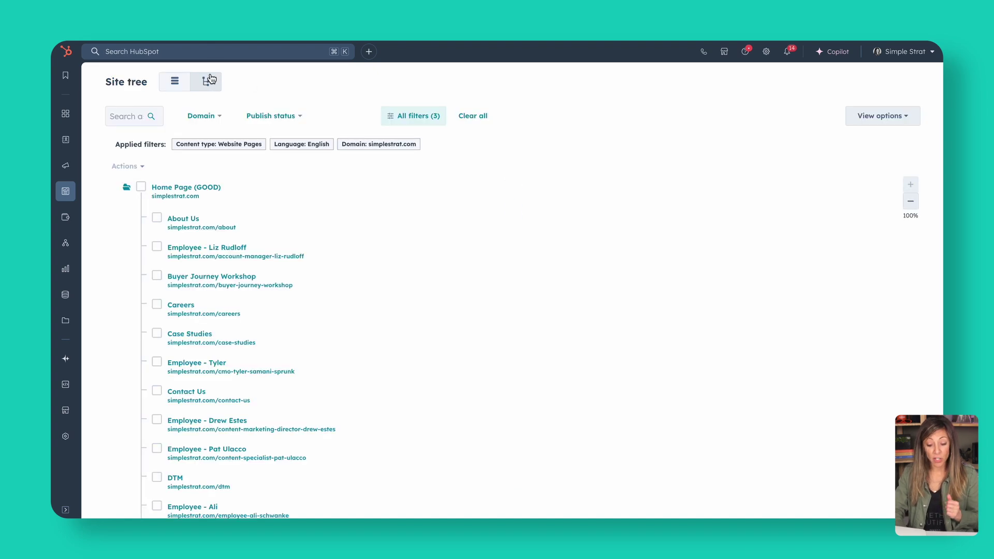
{"action": "left_click", "coordinate": [174, 83]}
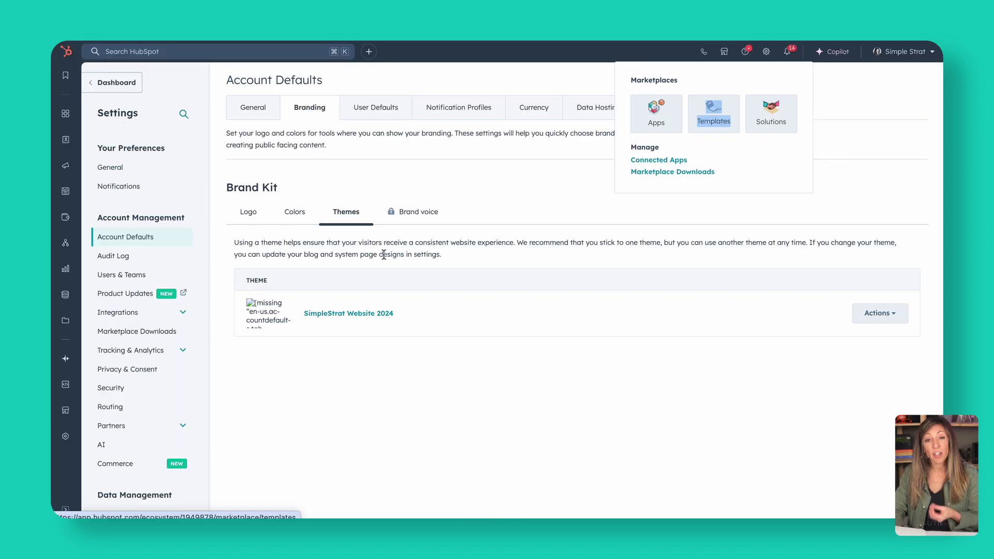
Step: View the actions available for the SimpleStrat Website 2024 theme and review the Brand Kit's logo and favicon settings
{"action": "left_click", "coordinate": [456, 357]}
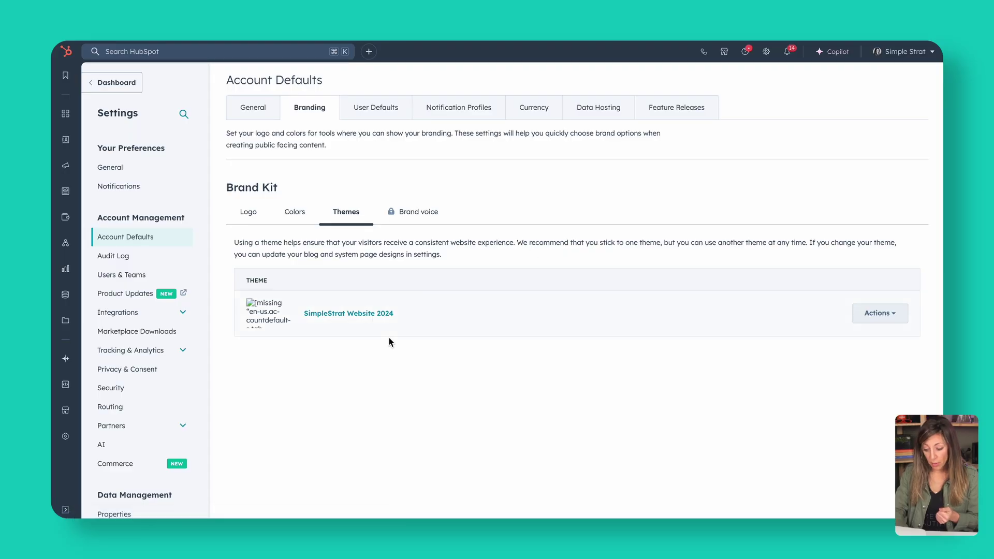
{"action": "left_click", "coordinate": [898, 315]}
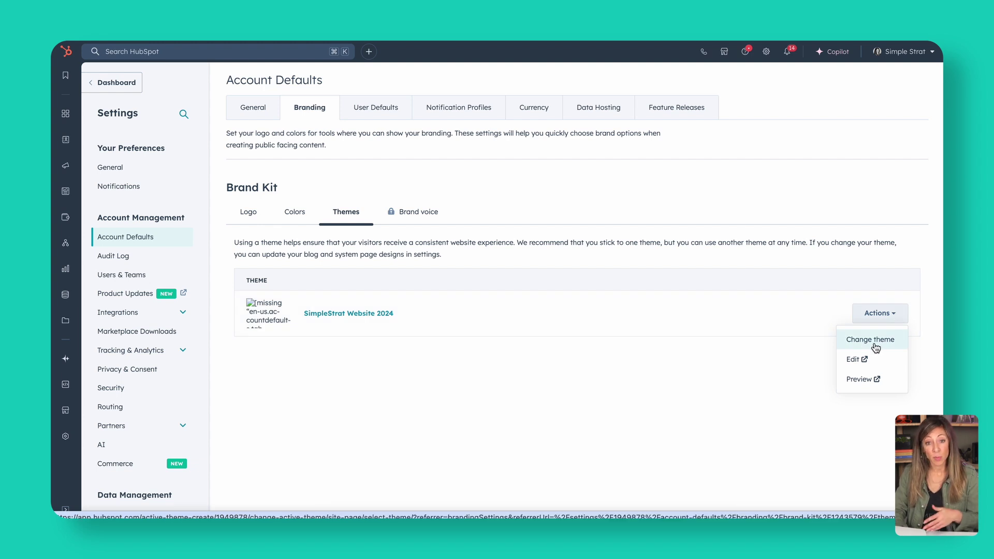
{"action": "left_click", "coordinate": [257, 218]}
{"action": "scroll", "coordinate": [383, 294], "scroll_direction": "down", "scroll_amount": 3}
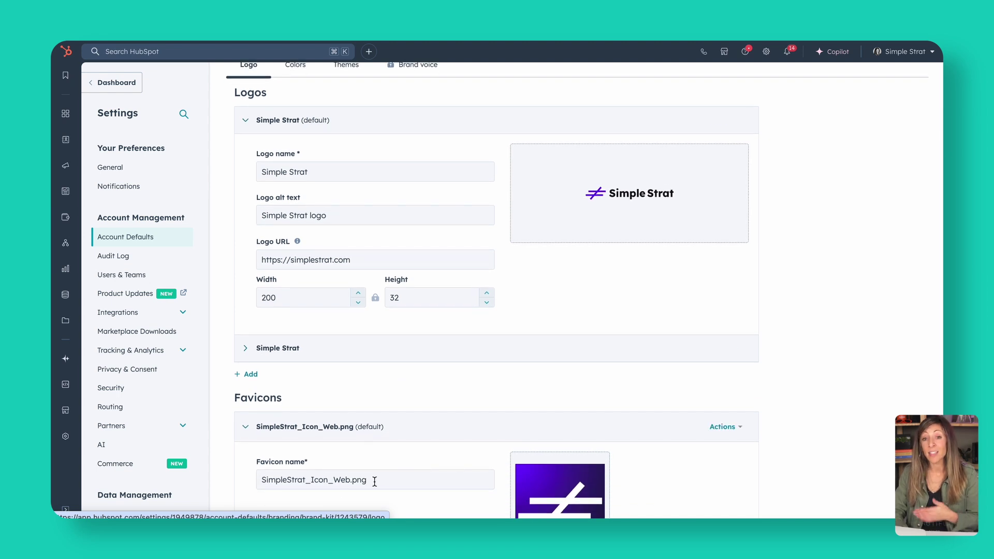
Step: Review the Brand Kit's primary, secondary, accent and additional colors
{"action": "left_click", "coordinate": [291, 70]}
{"action": "scroll", "coordinate": [355, 379], "scroll_direction": "down", "scroll_amount": 5}
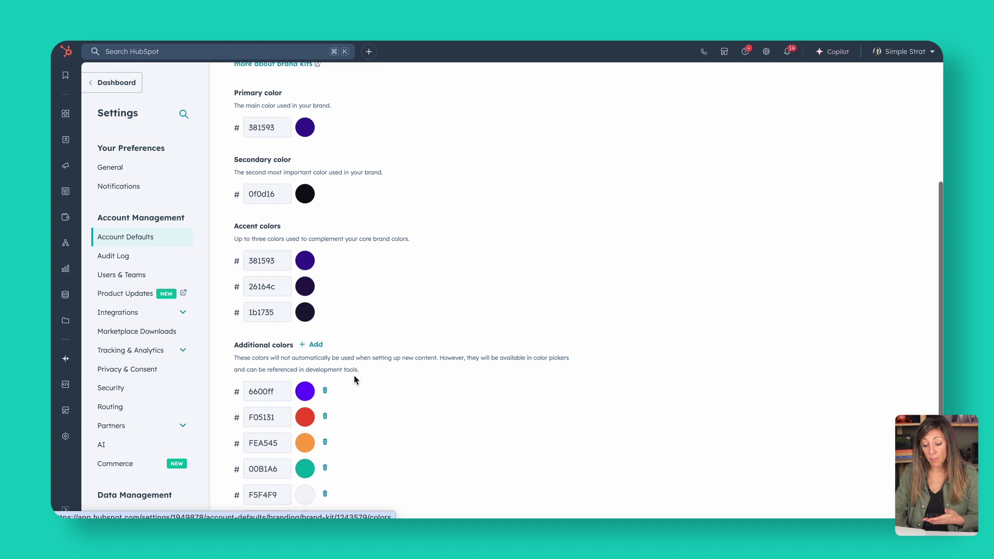
{"action": "scroll", "coordinate": [355, 379], "scroll_direction": "up", "scroll_amount": 10}
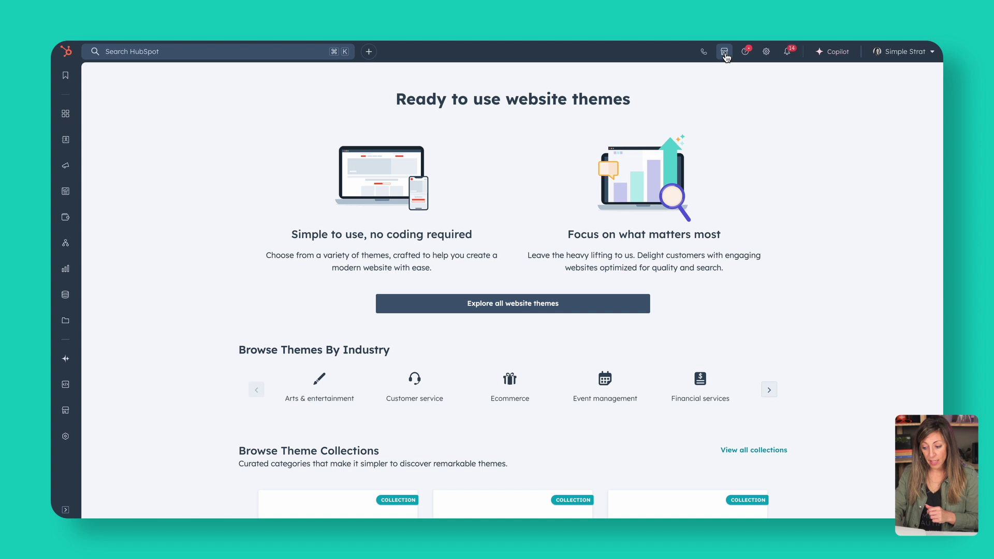
Step: Go to the marketplace for website templates
{"action": "left_click", "coordinate": [725, 52]}
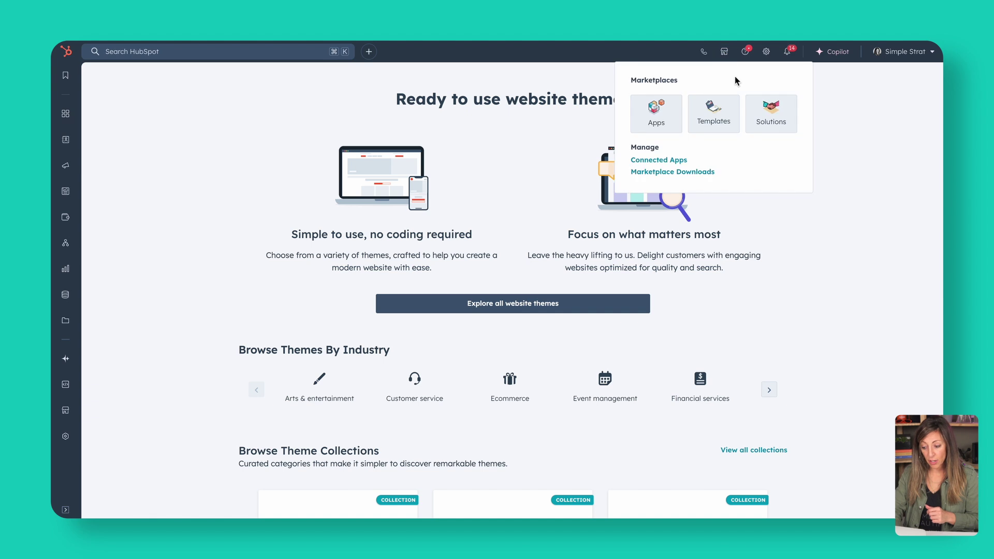
{"action": "left_click", "coordinate": [720, 122]}
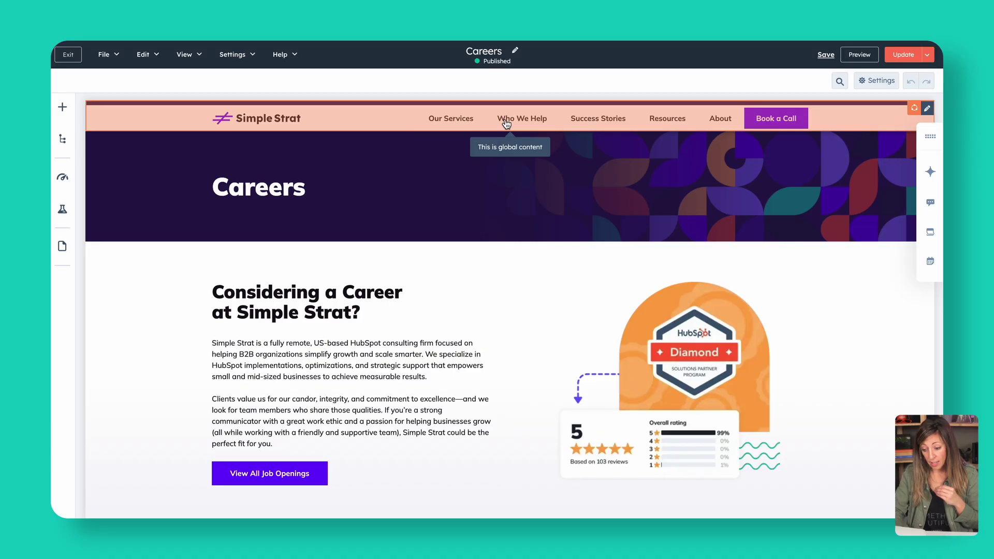
Step: Open the Careers page's global header in the global content editor and return to the page editor
{"action": "left_click", "coordinate": [507, 123]}
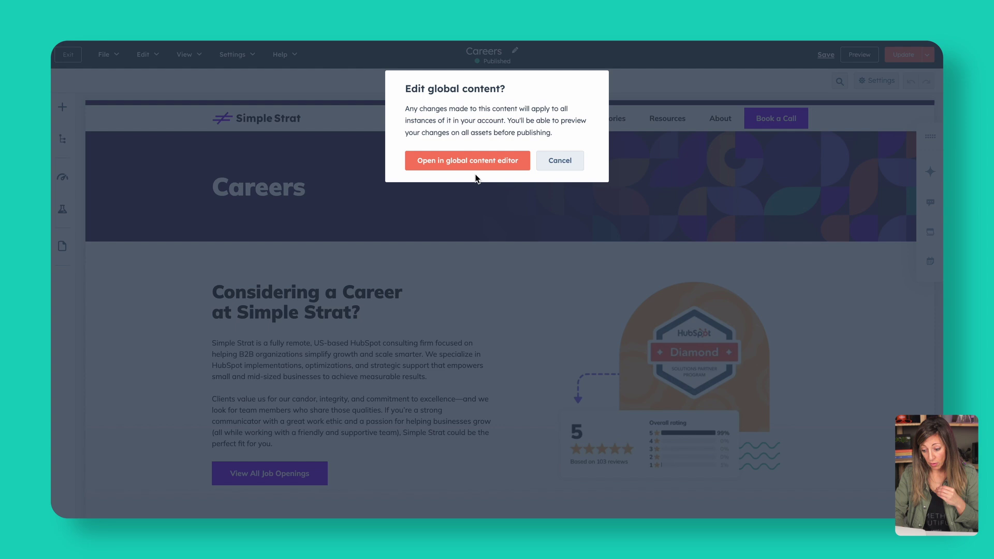
{"action": "left_click", "coordinate": [477, 173]}
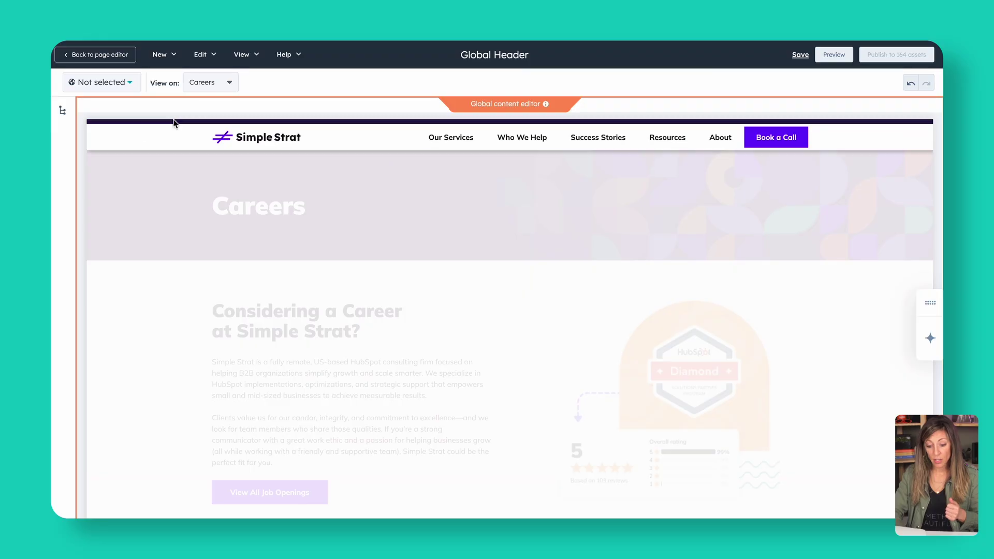
{"action": "left_click", "coordinate": [129, 61]}
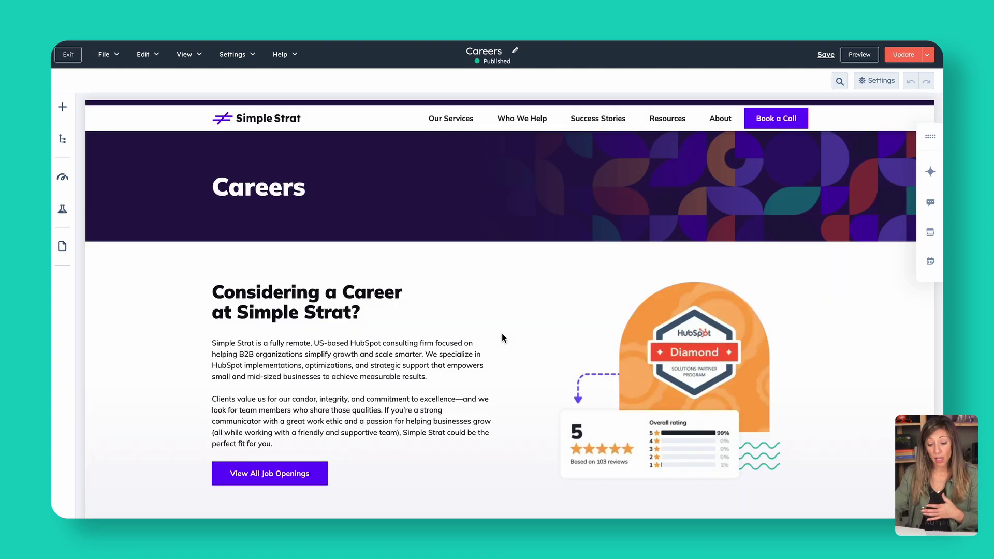
Step: Try placing the Accordions theme module on the Careers page around the banner, and put it back in the module list
{"action": "left_click", "coordinate": [62, 107]}
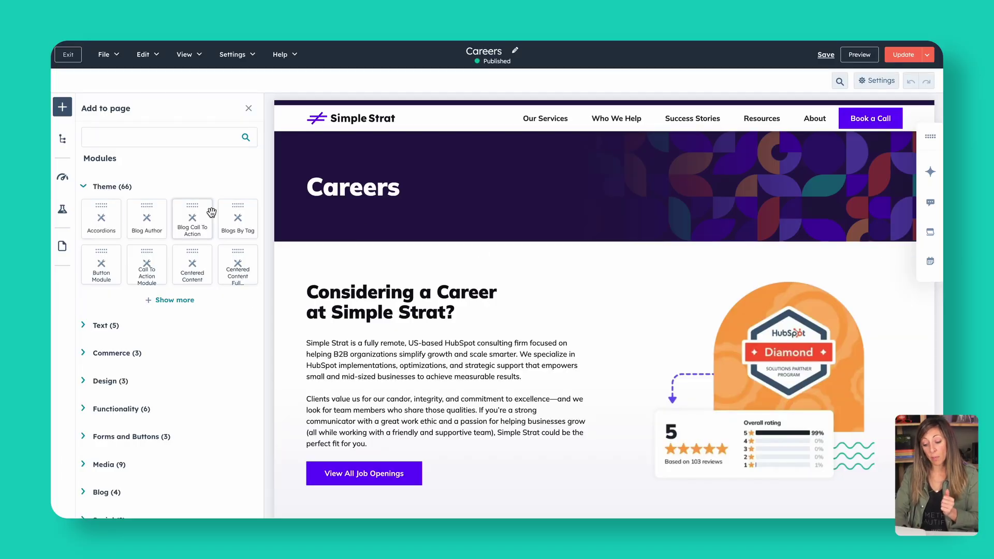
{"action": "left_click_drag", "start_coordinate": [103, 208], "coordinate": [333, 211]}
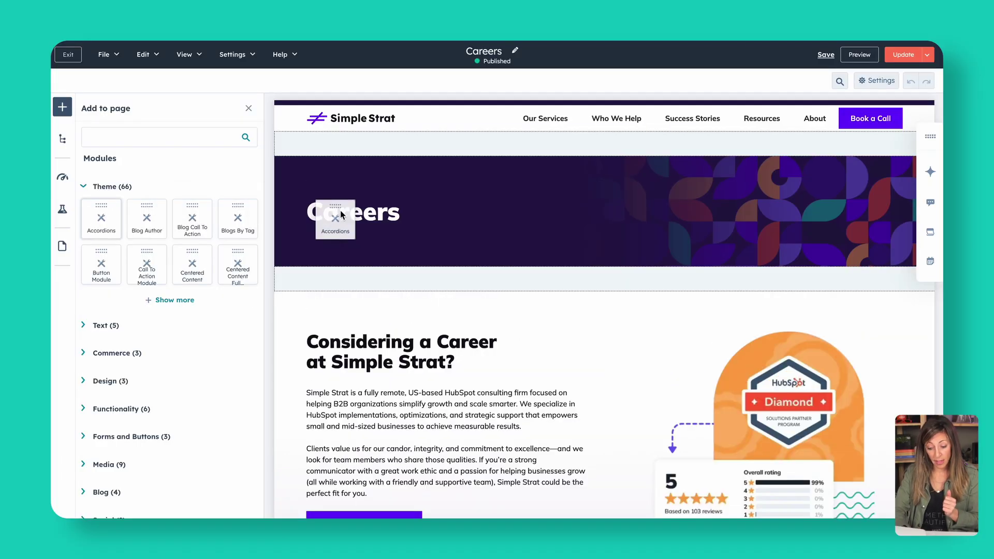
{"action": "left_click_drag", "start_coordinate": [355, 260], "coordinate": [150, 219]}
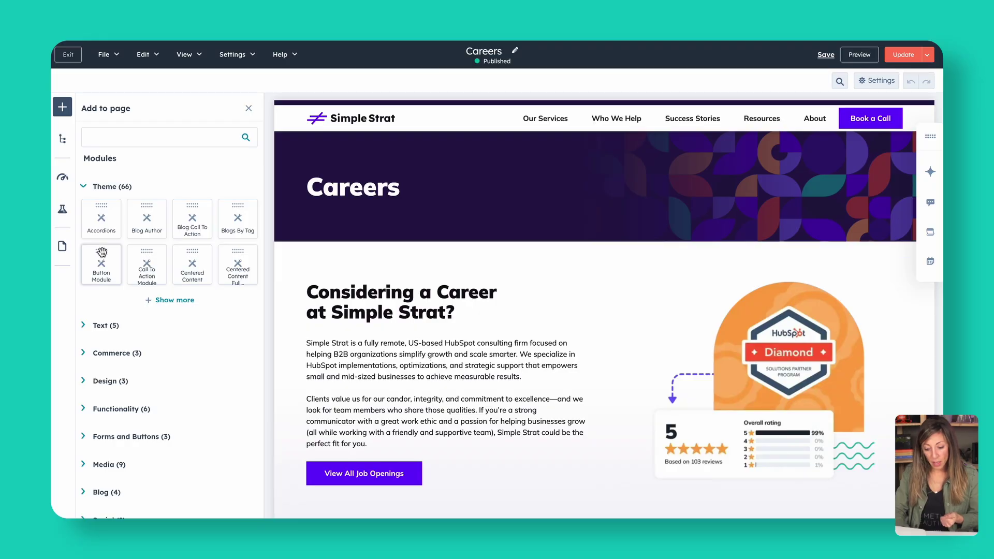
Step: Show the Careers page's contents and examine how the listed modules correspond to the page sections
{"action": "left_click", "coordinate": [63, 140]}
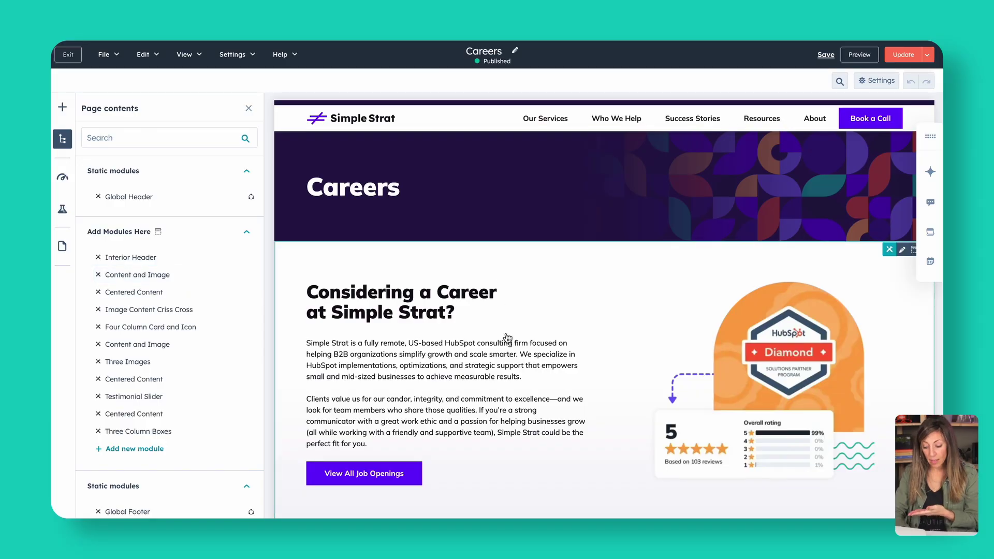
{"action": "scroll", "coordinate": [507, 337], "scroll_direction": "down", "scroll_amount": 15}
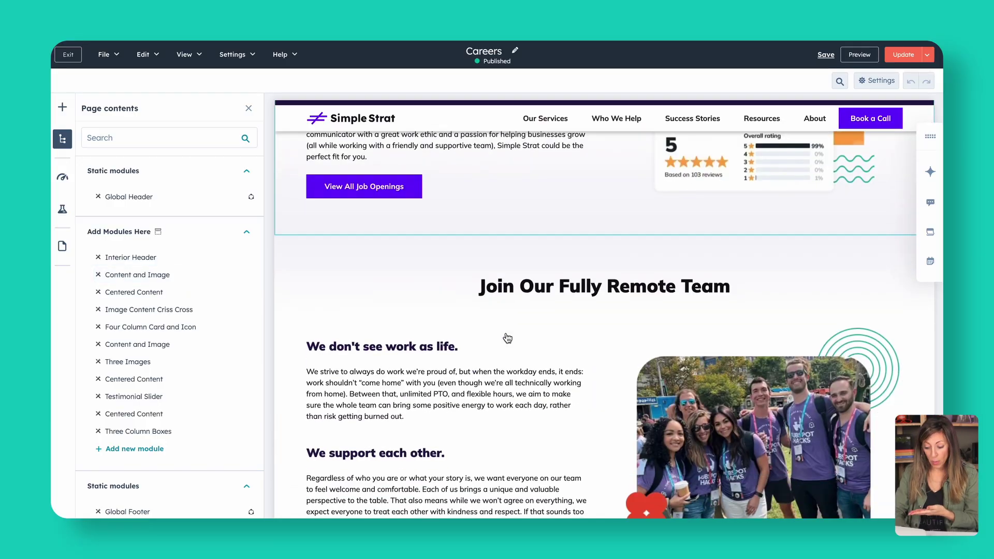
{"action": "scroll", "coordinate": [507, 337], "scroll_direction": "down", "scroll_amount": 15}
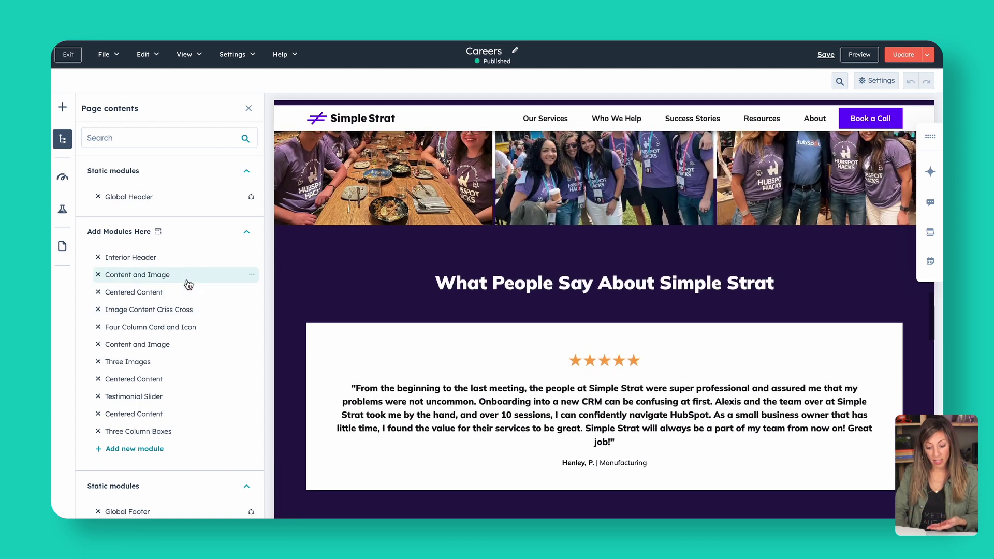
{"action": "left_click", "coordinate": [137, 291]}
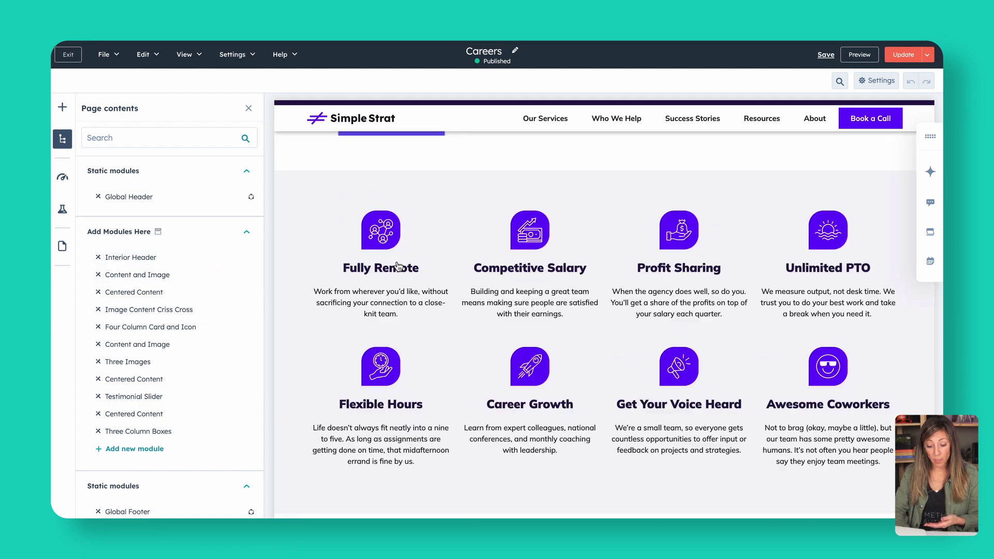
Step: View the content settings of the Interior Header module and return to the page contents
{"action": "left_click", "coordinate": [124, 259]}
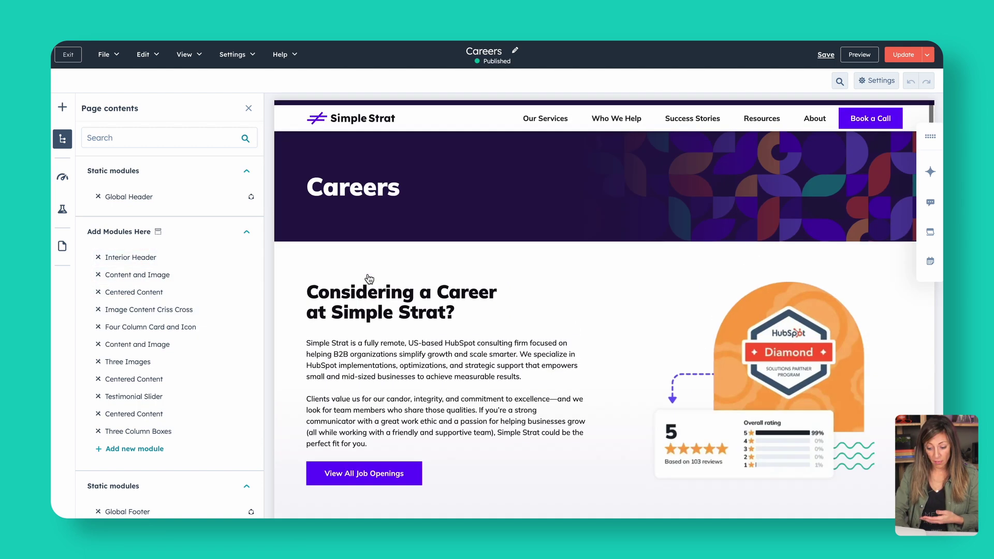
{"action": "left_click", "coordinate": [134, 262]}
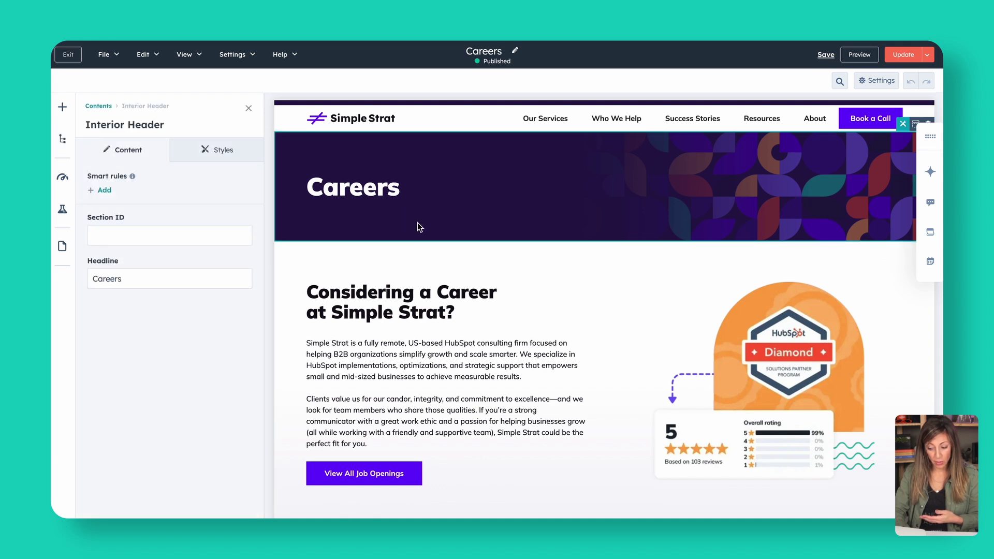
{"action": "left_click", "coordinate": [99, 106]}
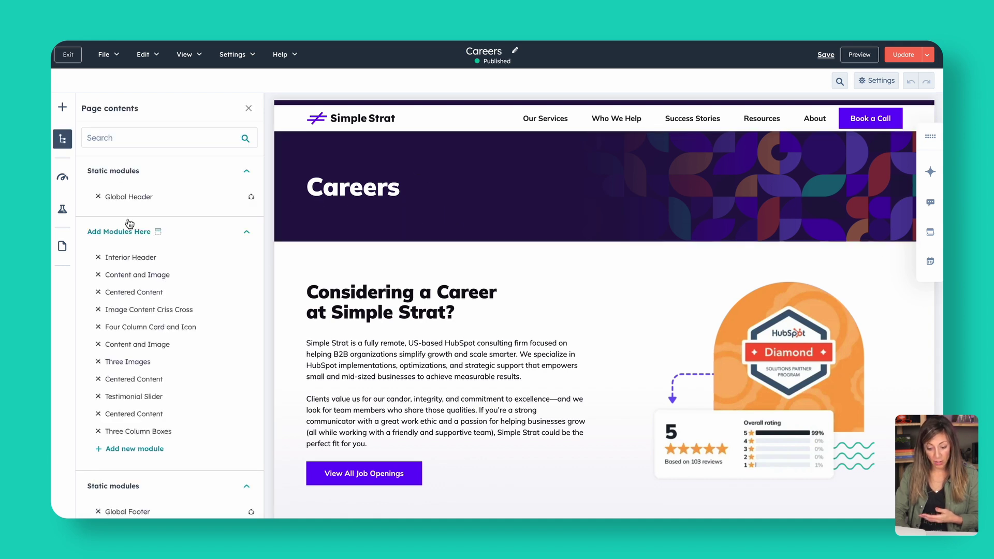
Step: Open the first Content and Image module and review its section ID, headline, text, image and button settings
{"action": "left_click", "coordinate": [143, 280]}
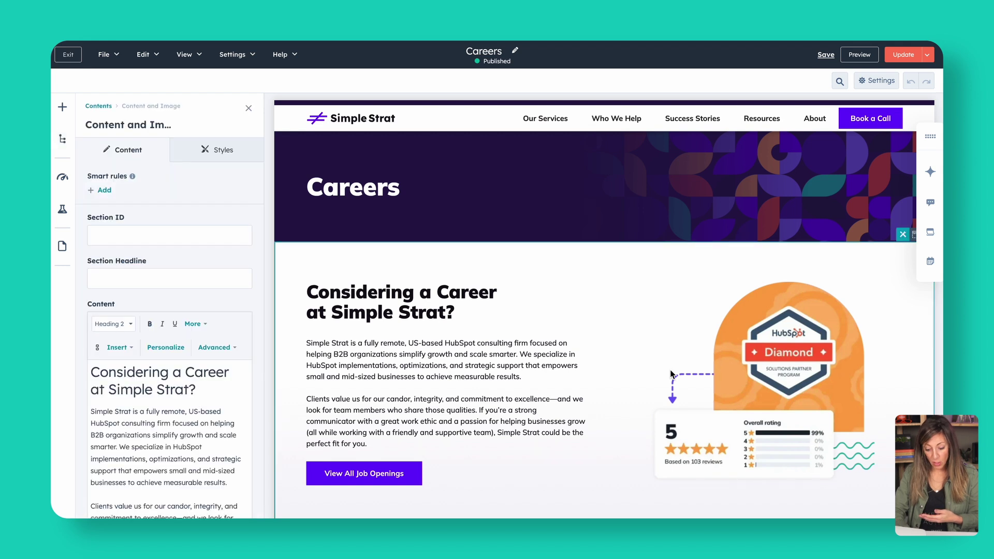
{"action": "scroll", "coordinate": [547, 432], "scroll_direction": "down", "scroll_amount": 1}
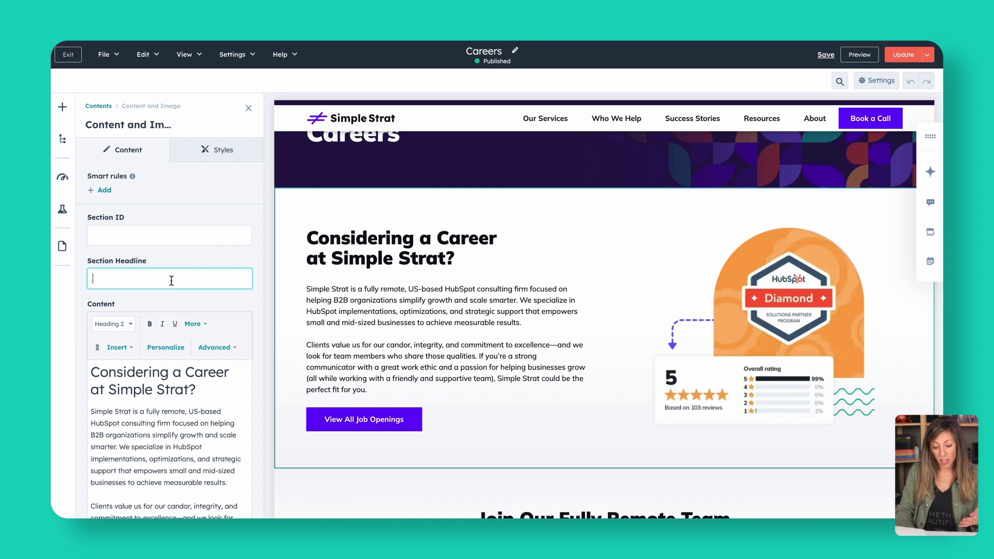
{"action": "left_click", "coordinate": [156, 238]}
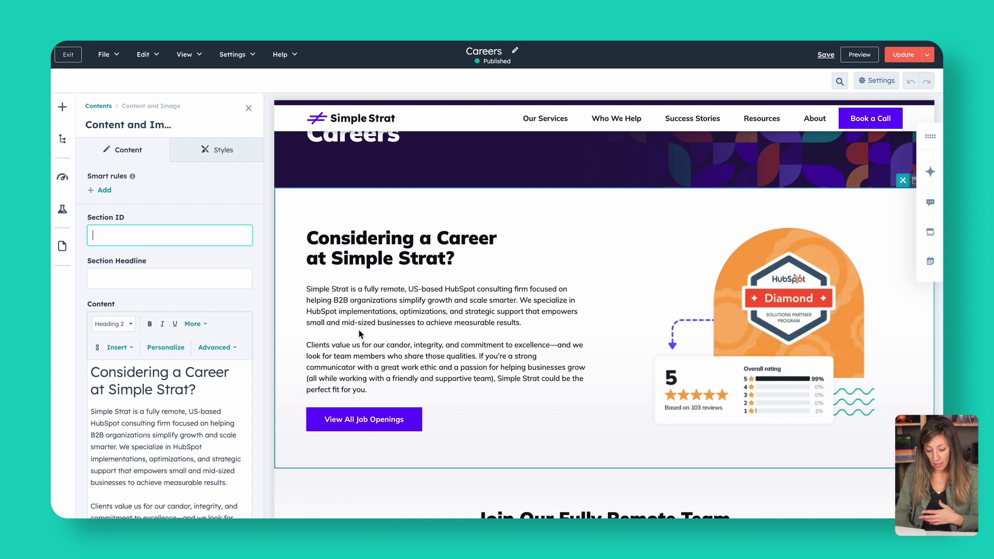
{"action": "scroll", "coordinate": [171, 363], "scroll_direction": "down", "scroll_amount": 6}
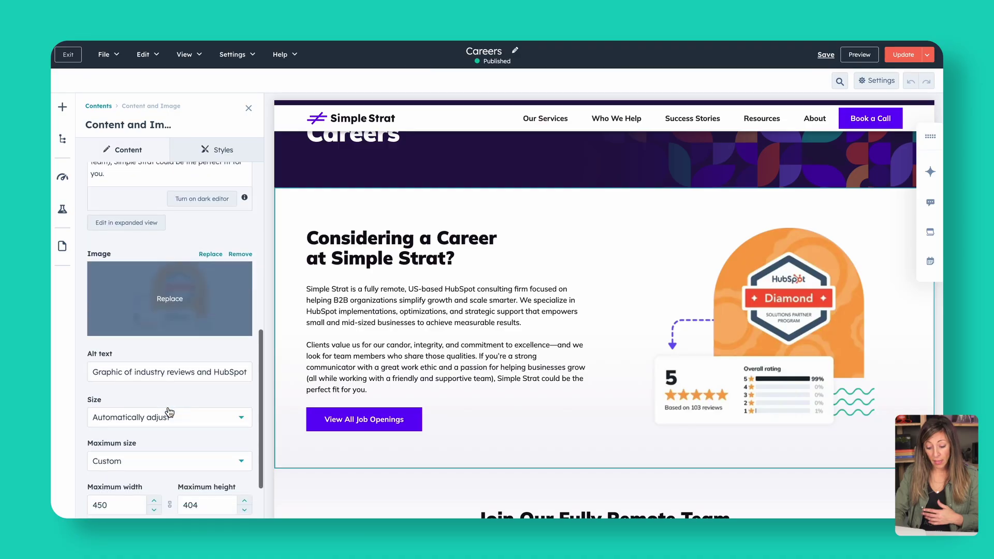
{"action": "scroll", "coordinate": [168, 411], "scroll_direction": "down", "scroll_amount": 1}
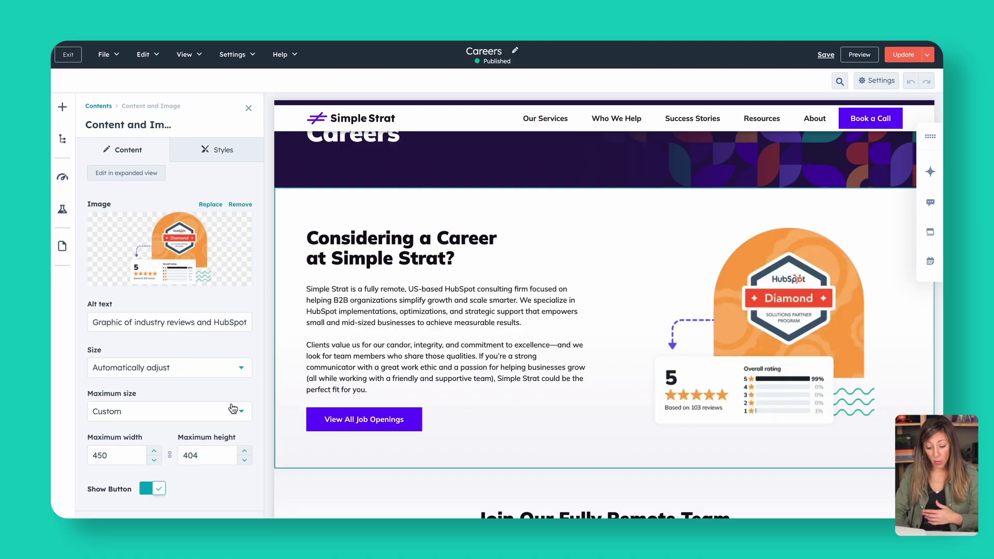
{"action": "scroll", "coordinate": [182, 329], "scroll_direction": "up", "scroll_amount": 5}
{"action": "left_click", "coordinate": [169, 235]}
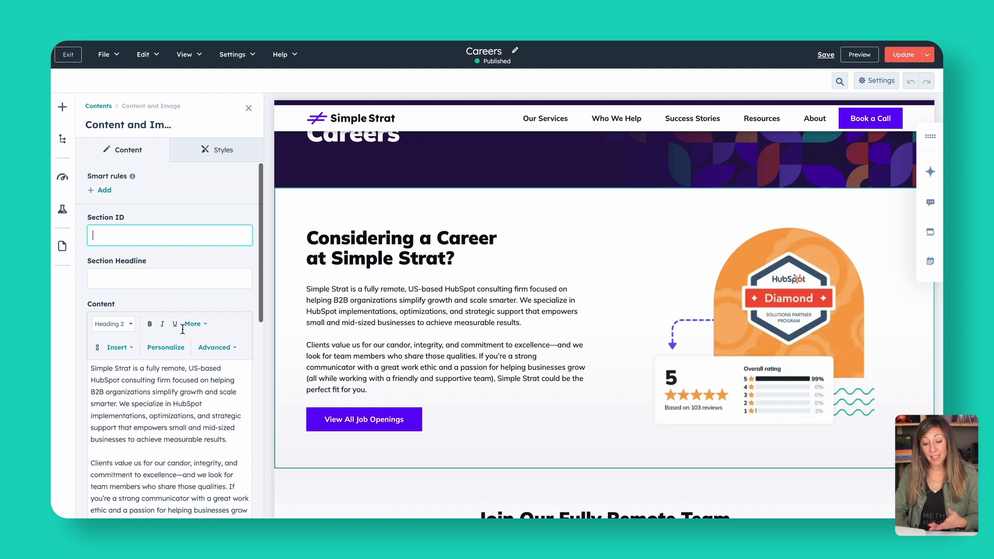
Step: Review the Careers page's SEO recommendations, collapse the Images recommendation, and view the A/B and adaptive test options
{"action": "left_click", "coordinate": [62, 179]}
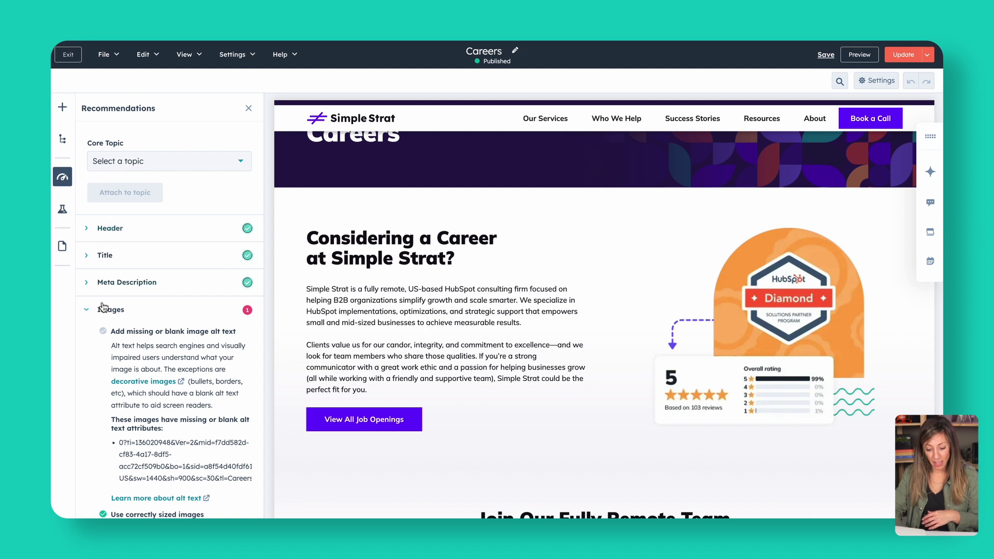
{"action": "left_click", "coordinate": [90, 310]}
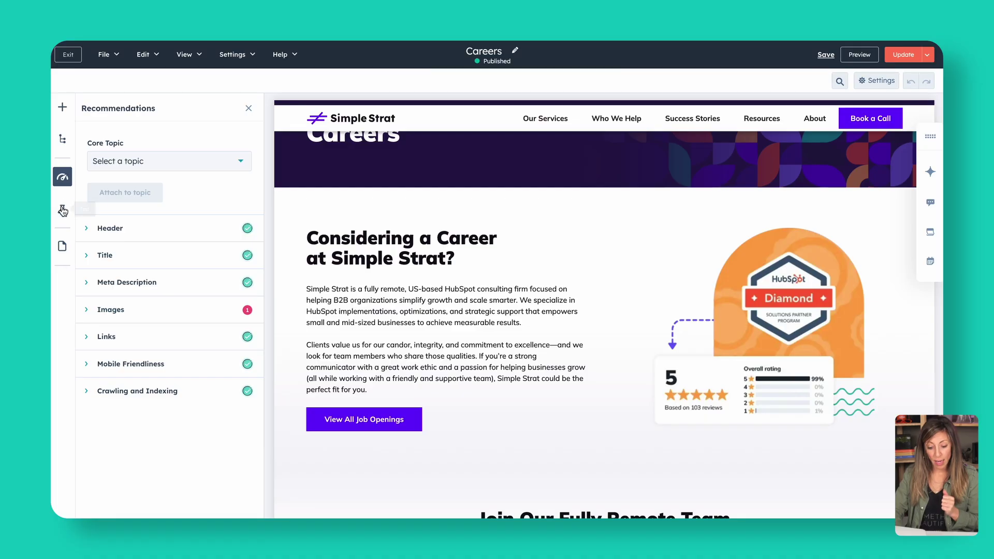
{"action": "left_click", "coordinate": [62, 209]}
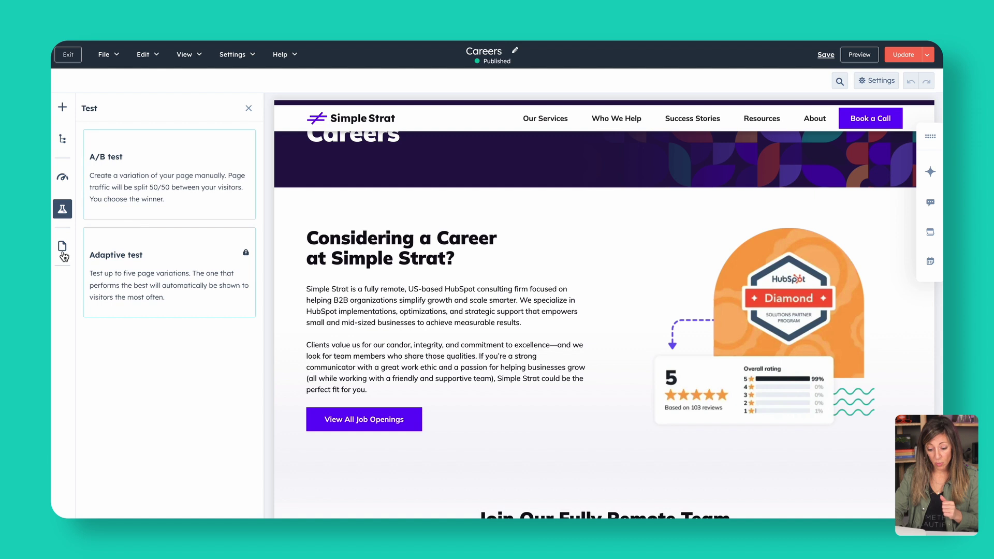
Step: View the website pages listed in the site navigator and return to the Content and Image module on the Careers page
{"action": "left_click", "coordinate": [62, 252]}
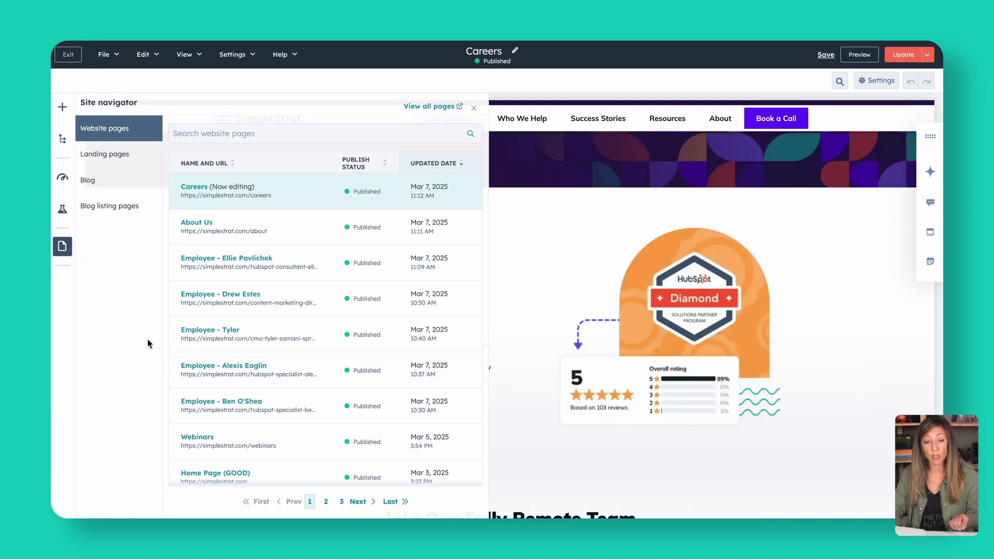
{"action": "left_click", "coordinate": [552, 257]}
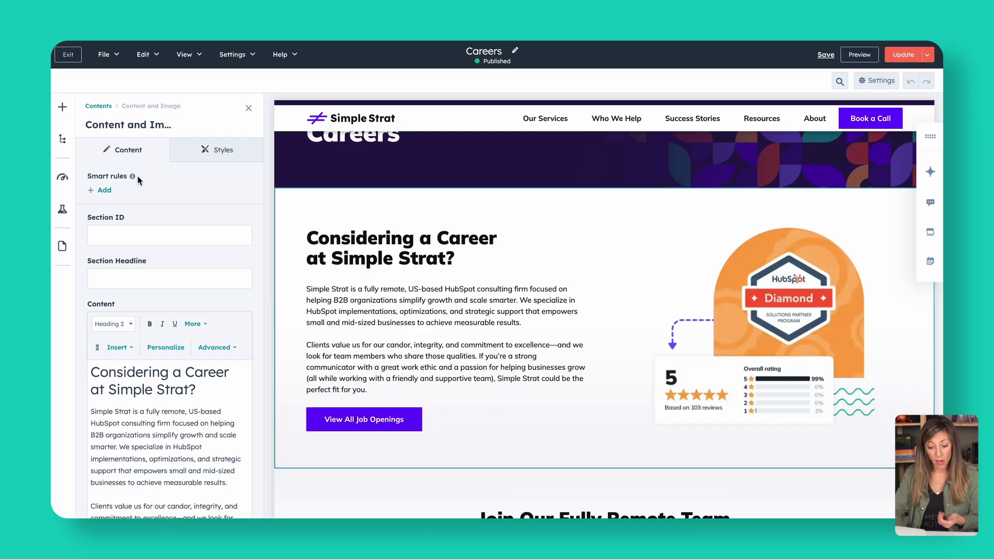
Step: Add the Accordions theme module to the Careers page directly below the "Join Our Fully Remote Team" heading
{"action": "left_click", "coordinate": [62, 107]}
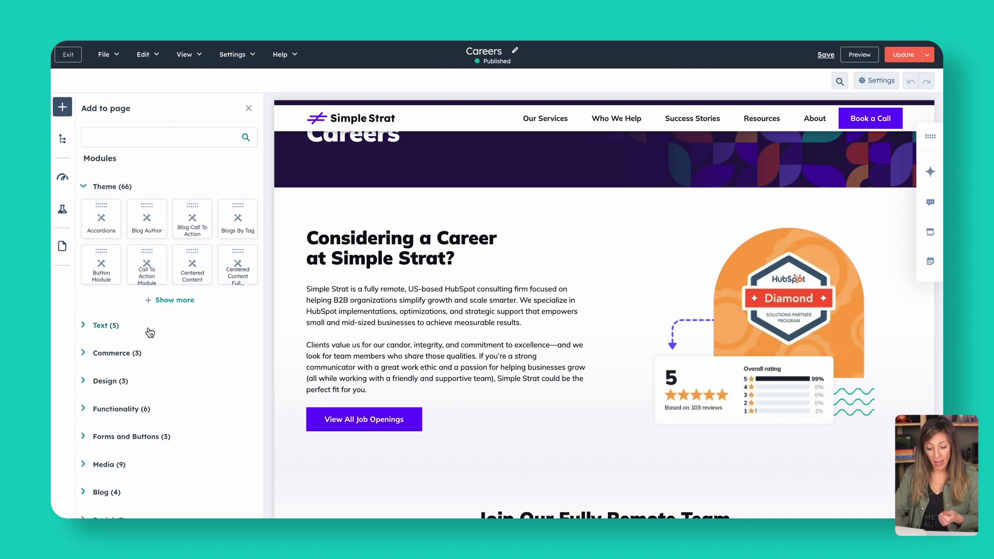
{"action": "left_click", "coordinate": [85, 326]}
{"action": "scroll", "coordinate": [406, 346], "scroll_direction": "down", "scroll_amount": 5}
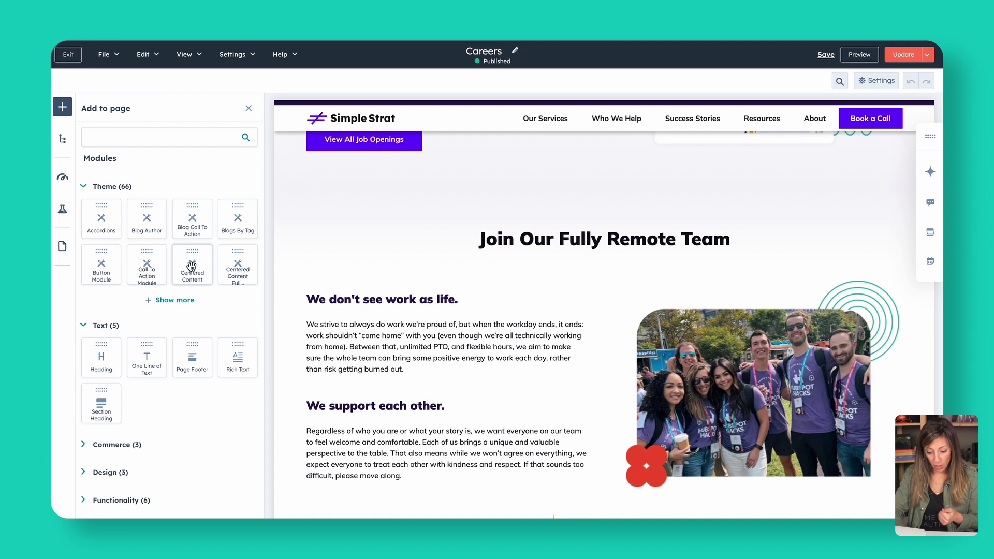
{"action": "left_click_drag", "start_coordinate": [102, 222], "coordinate": [366, 303]}
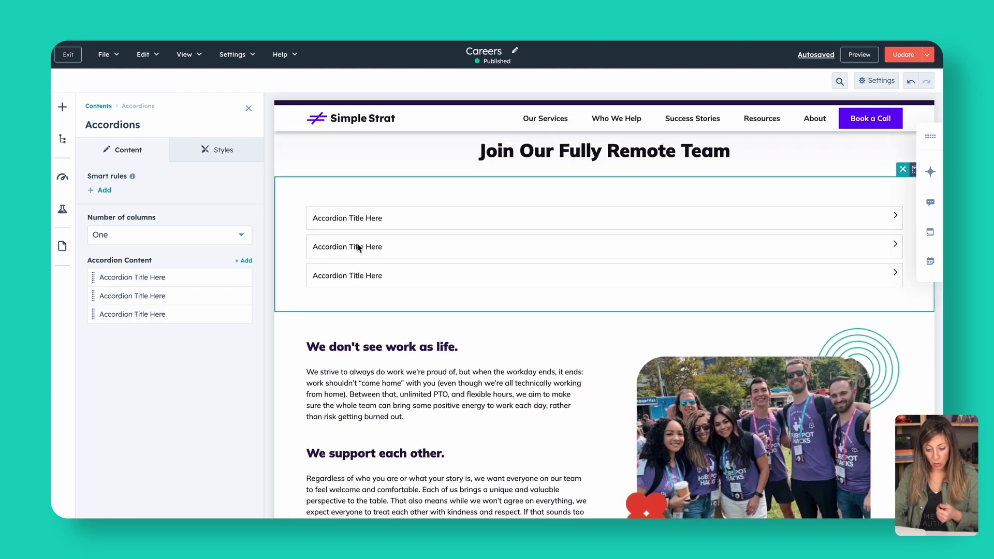
Step: Set the first accordion's title to "Do you offer 401k?", apply the change, and expand that accordion on the page
{"action": "left_click", "coordinate": [212, 278]}
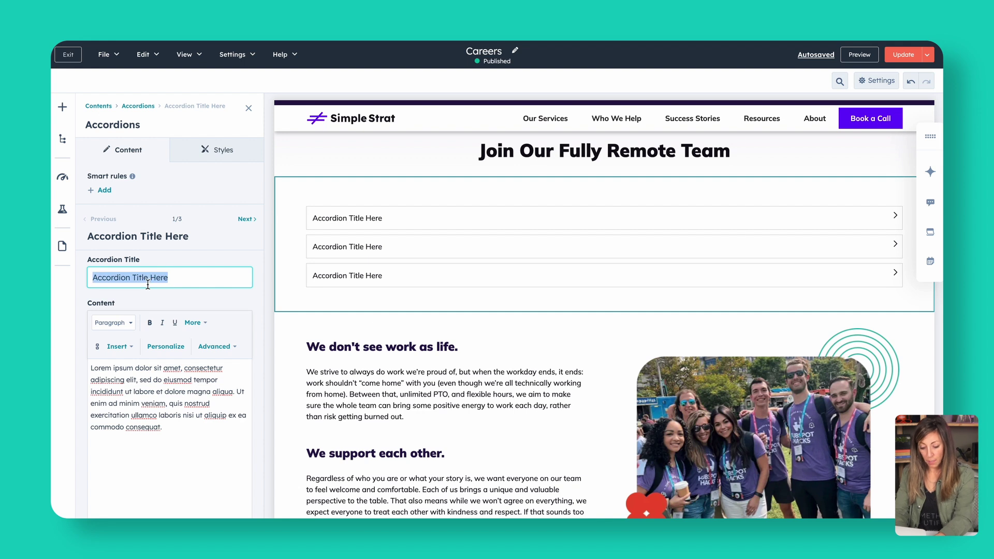
{"action": "type", "text": "Do you offer r"}
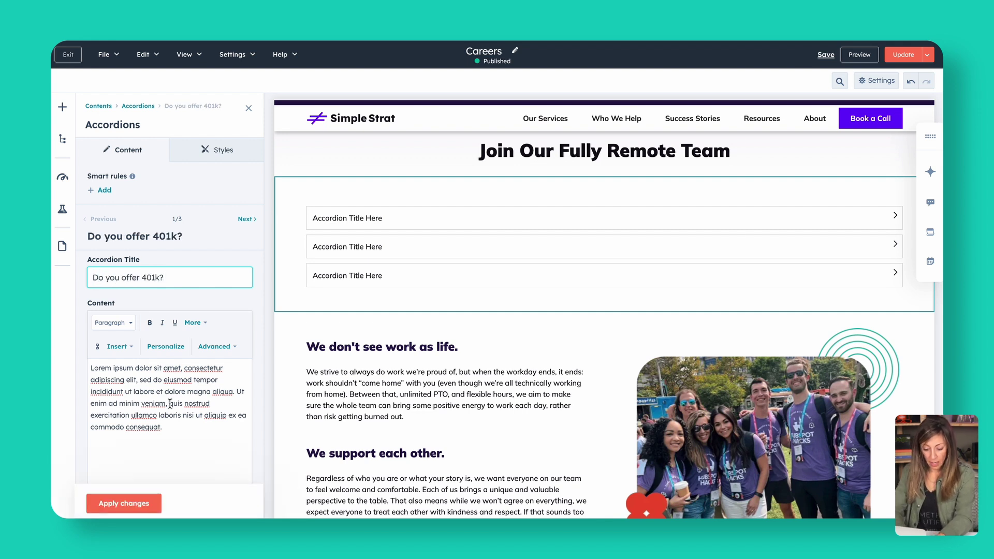
{"action": "left_click", "coordinate": [136, 506]}
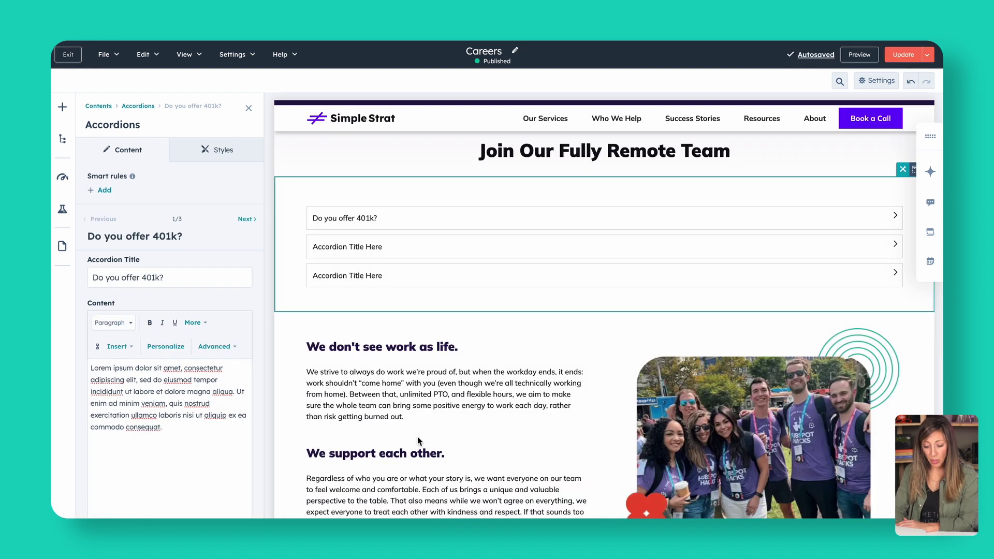
{"action": "left_click", "coordinate": [894, 217]}
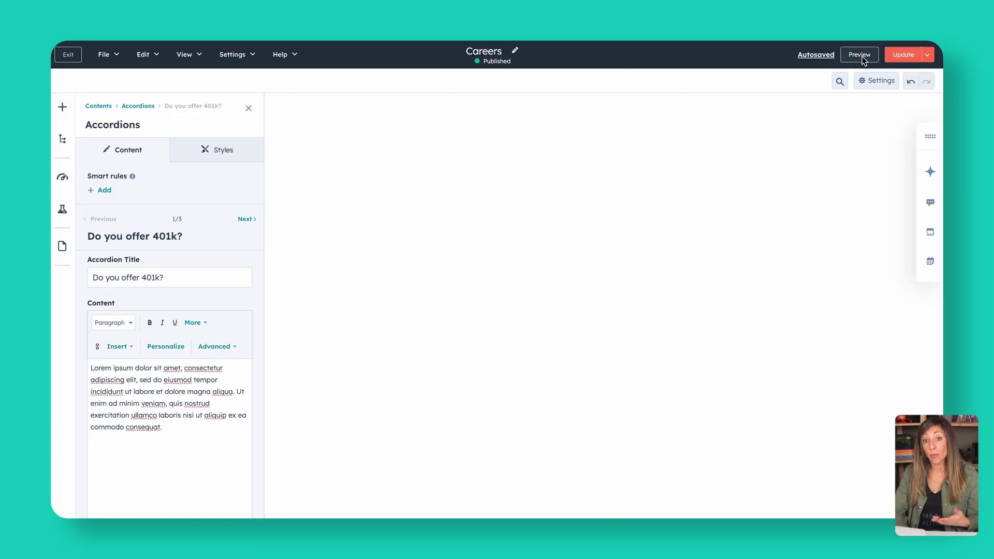
Step: Preview the Careers page in tablet, mobile and desktop layouts and return to the page editor
{"action": "left_click", "coordinate": [861, 56]}
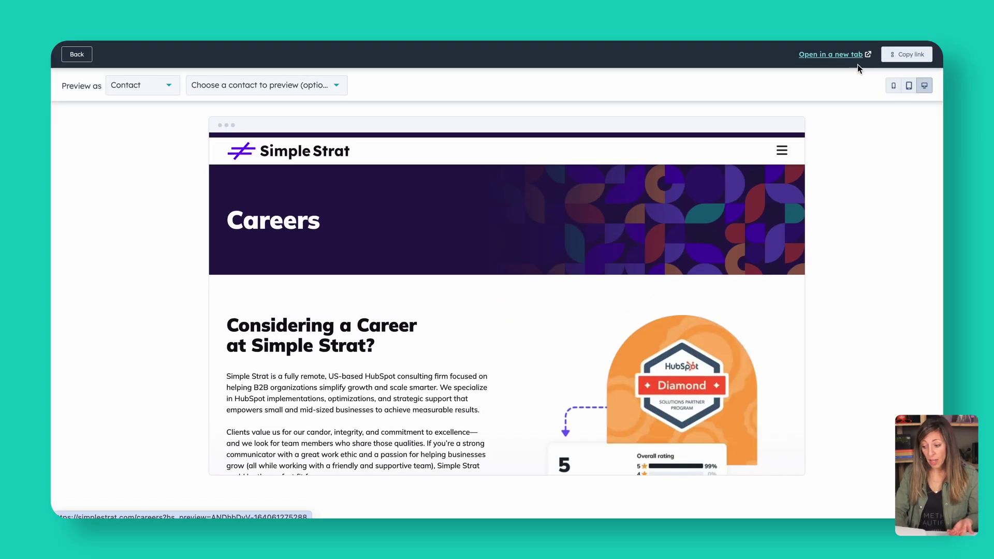
{"action": "left_click", "coordinate": [909, 87]}
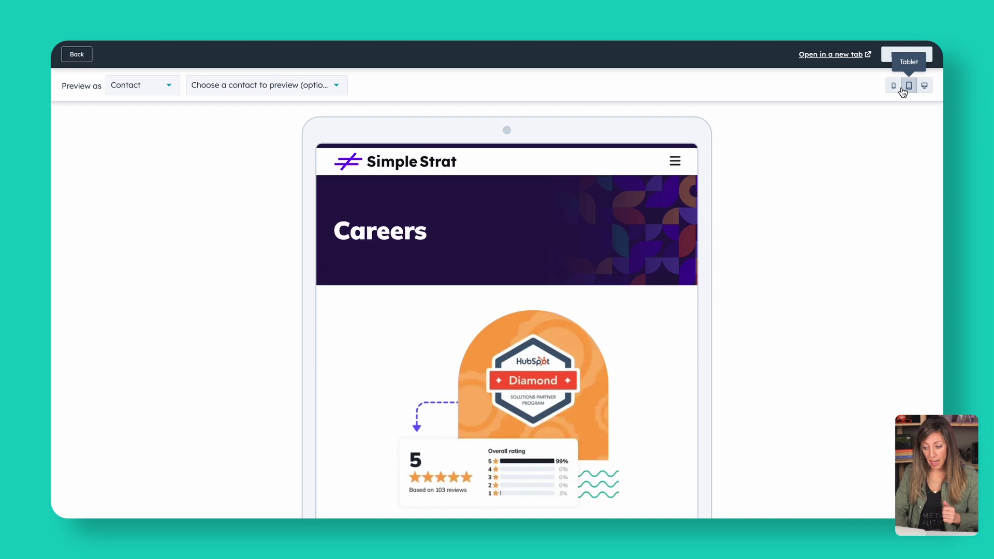
{"action": "left_click", "coordinate": [893, 86]}
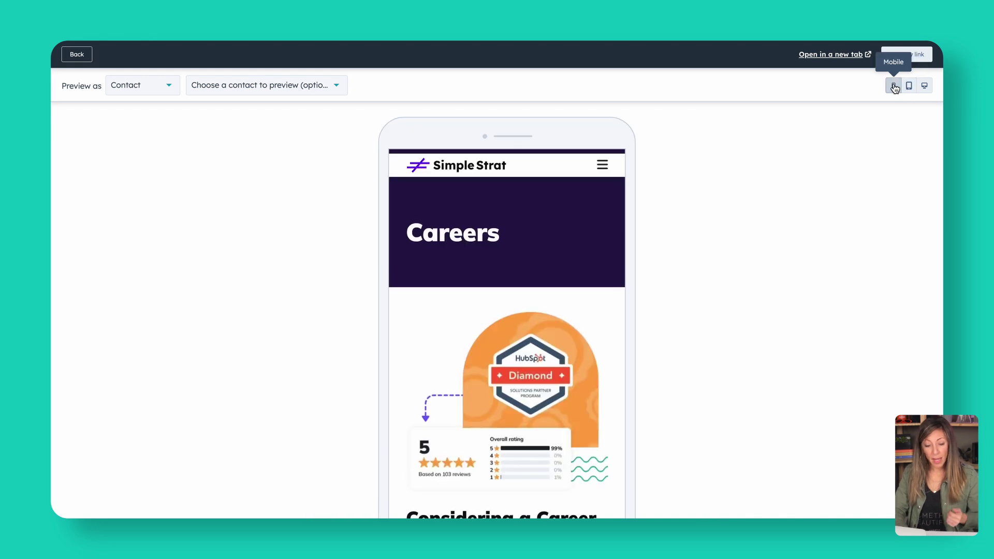
{"action": "left_click", "coordinate": [924, 87]}
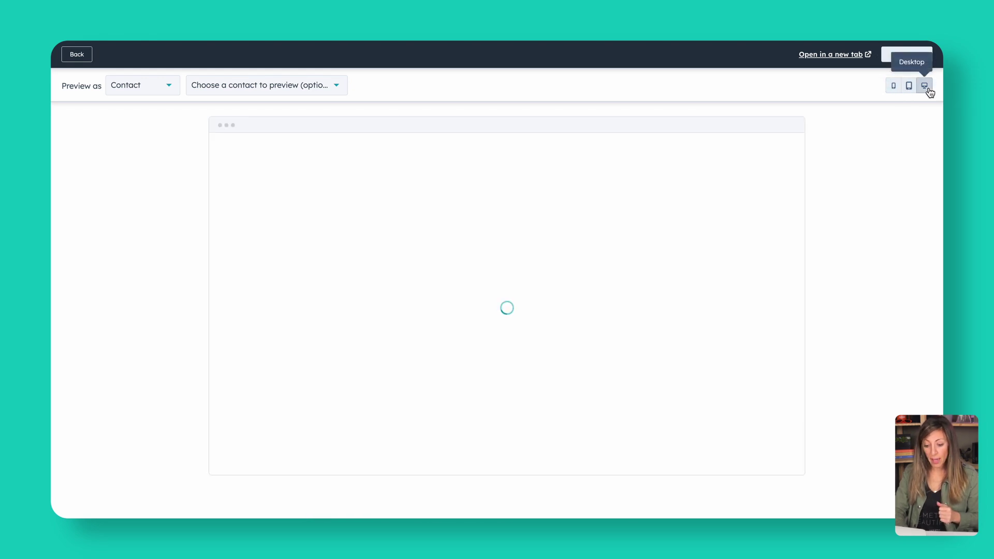
{"action": "left_click", "coordinate": [76, 55]}
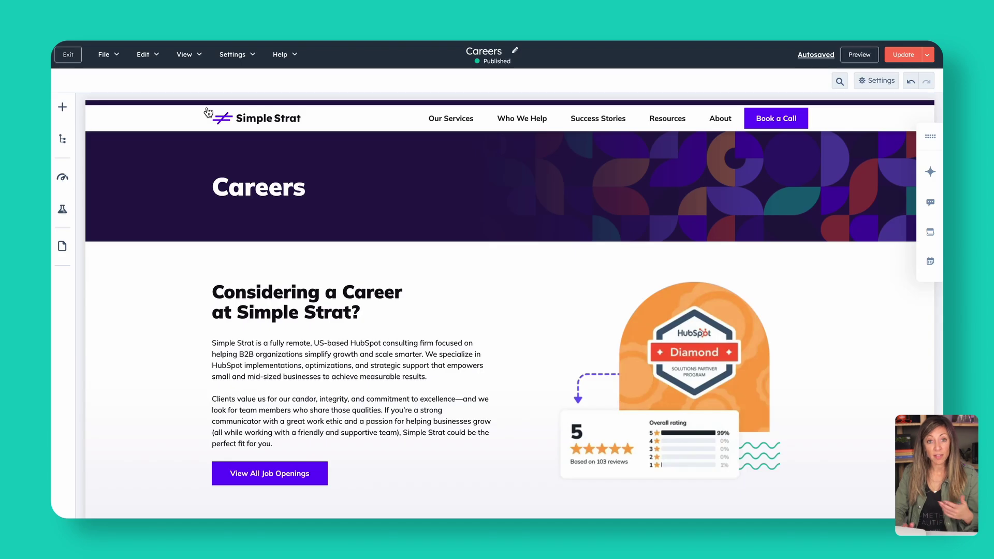
Step: Move the floating side toolbar out of the way and delete the Accordions module from the Careers page
{"action": "scroll", "coordinate": [365, 332], "scroll_direction": "down", "scroll_amount": 7}
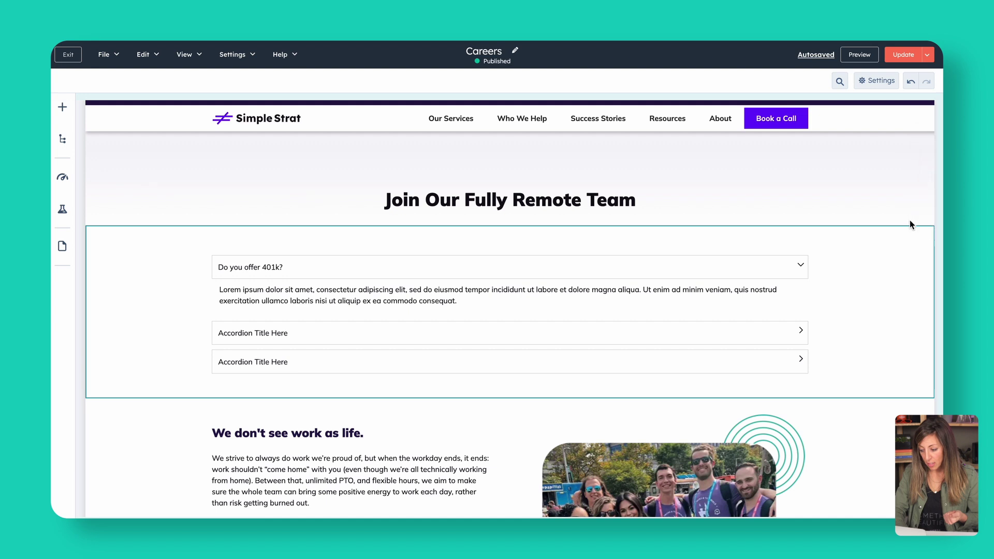
{"action": "left_click_drag", "start_coordinate": [930, 136], "coordinate": [927, 253]}
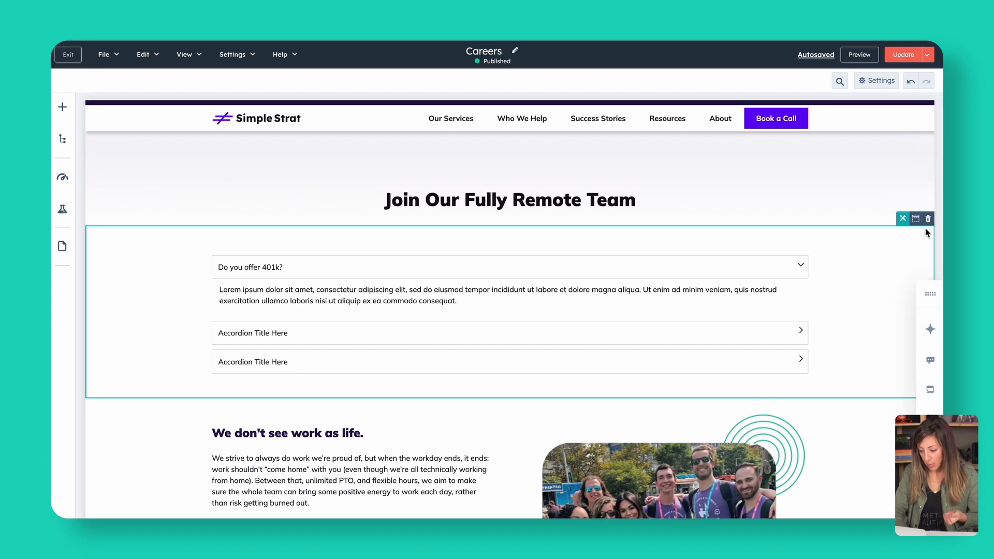
{"action": "left_click", "coordinate": [928, 222]}
{"action": "left_click", "coordinate": [420, 136]}
{"action": "left_click", "coordinate": [905, 56]}
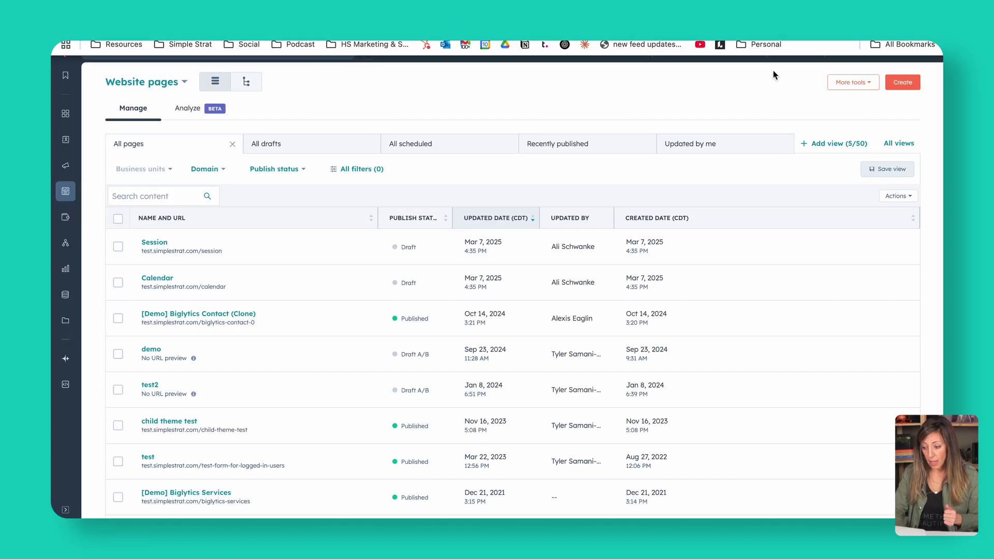
Step: Open the advanced menus settings in the test portal and view the list of available navigation menus
{"action": "left_click", "coordinate": [859, 84]}
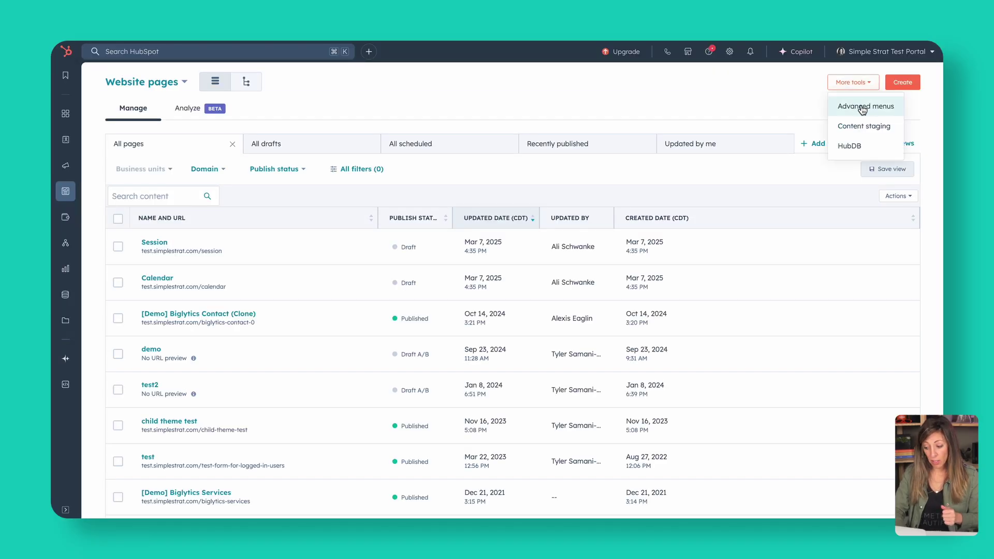
{"action": "left_click", "coordinate": [861, 109]}
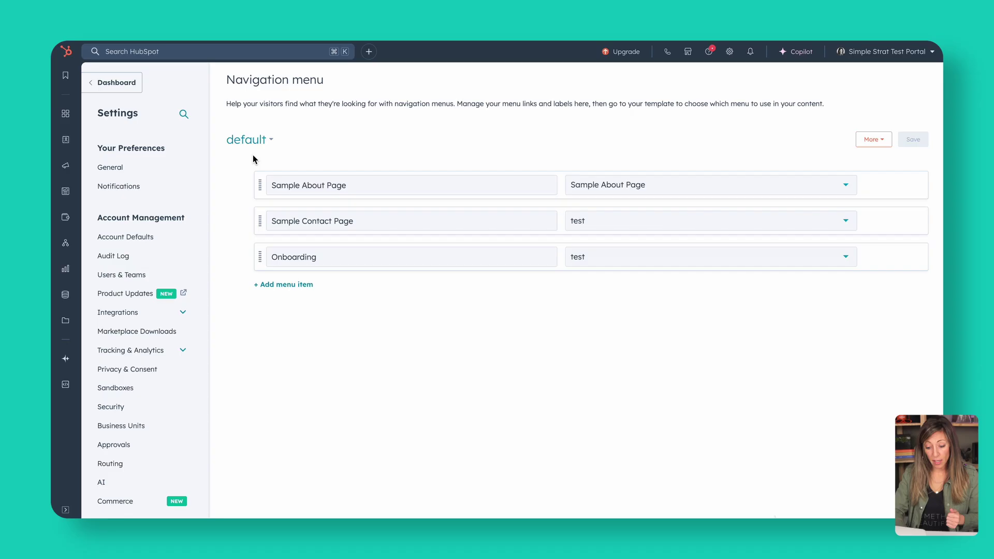
{"action": "left_click", "coordinate": [247, 140]}
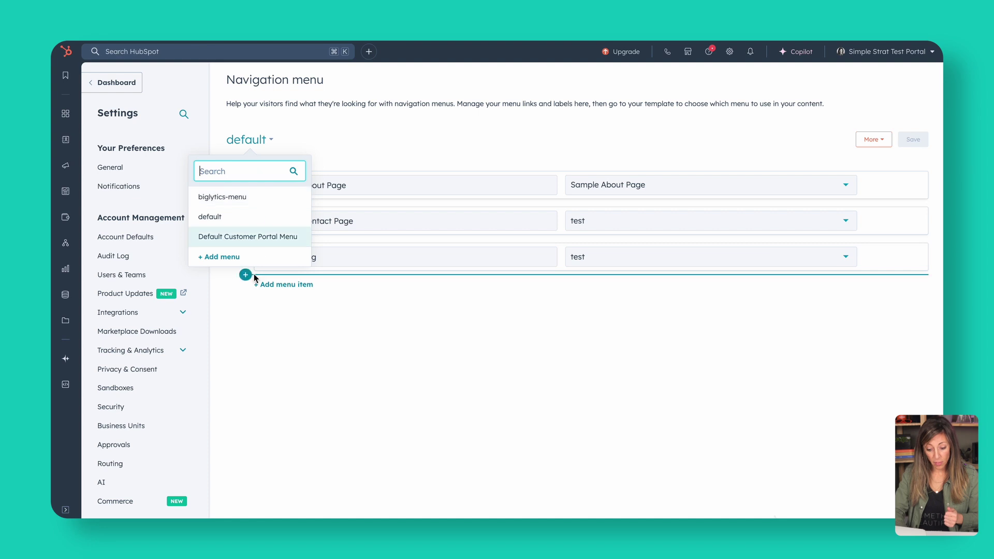
{"action": "left_click", "coordinate": [590, 143]}
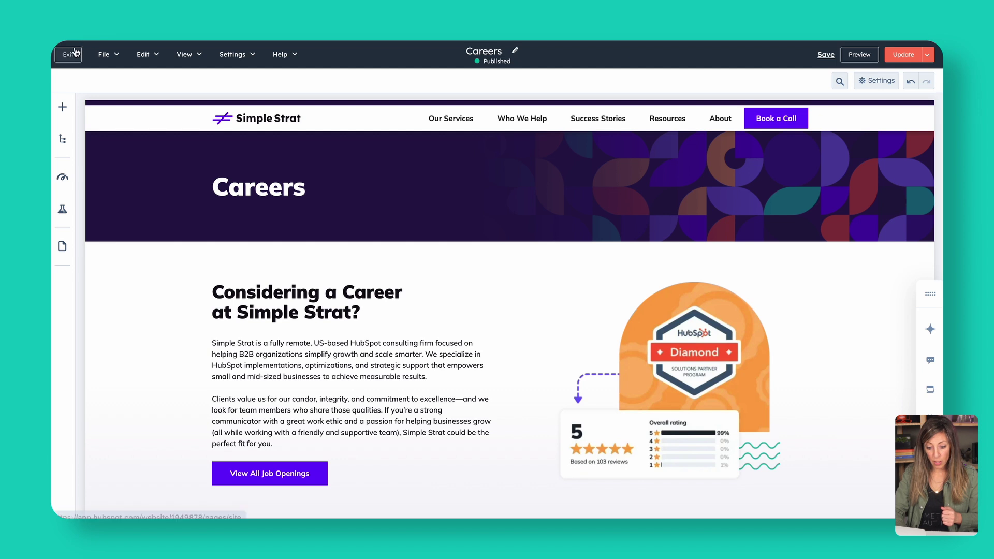
Step: Exit the Careers page editor, open the Simple Strat portal's advanced menus, and display the Main Menu
{"action": "left_click", "coordinate": [68, 54]}
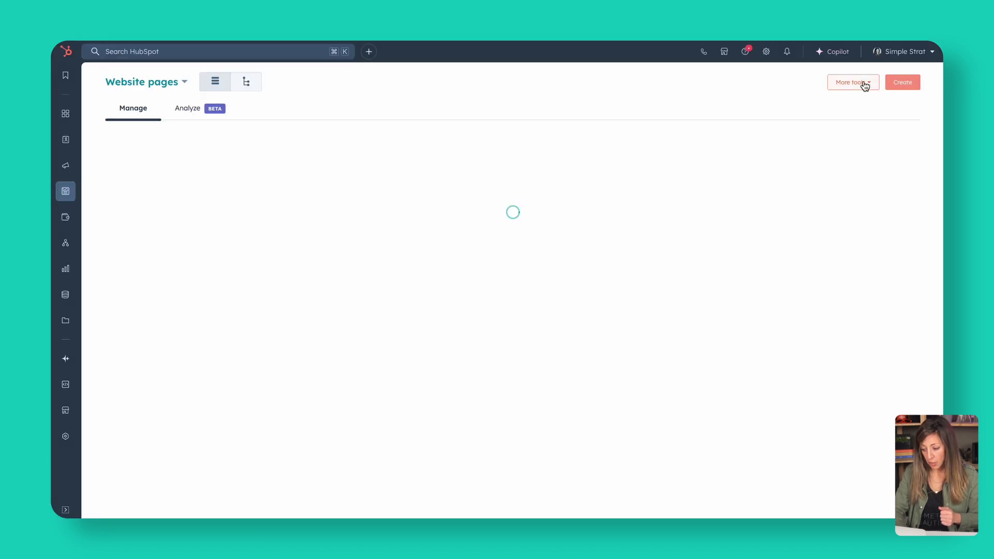
{"action": "left_click", "coordinate": [865, 85]}
{"action": "left_click", "coordinate": [864, 108]}
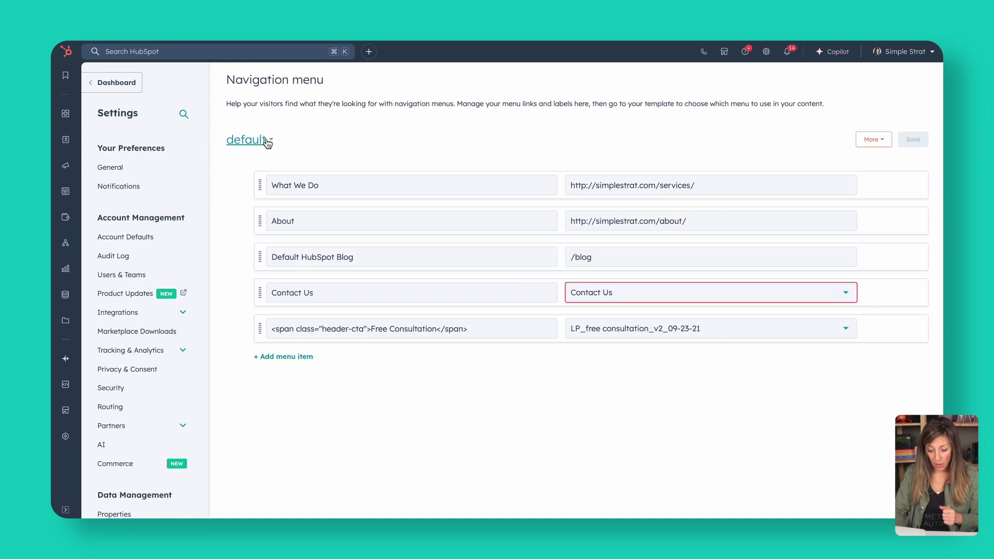
{"action": "left_click", "coordinate": [262, 143]}
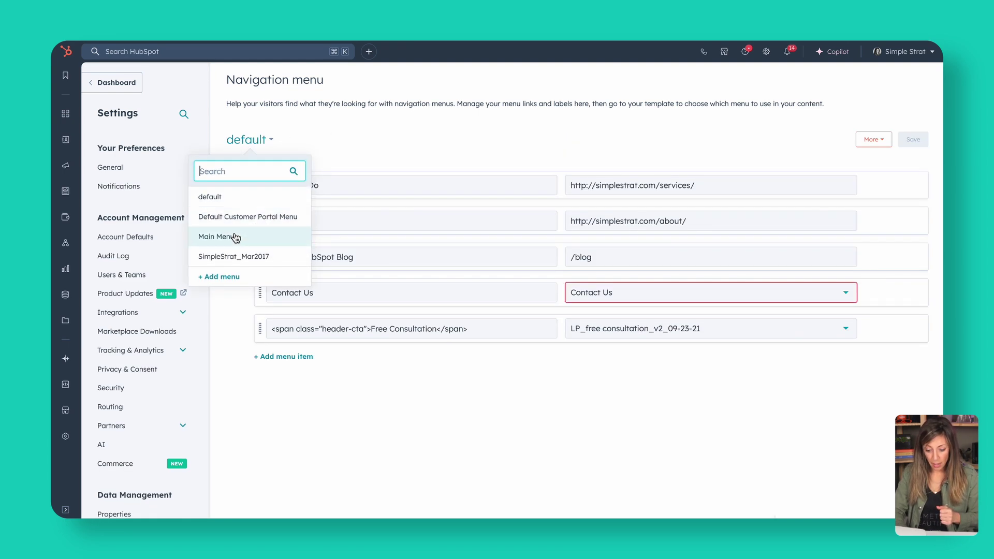
{"action": "left_click", "coordinate": [234, 237]}
Step: Examine the Main Menu's item hierarchy and links, its management actions, and the option to add a menu item
{"action": "scroll", "coordinate": [527, 336], "scroll_direction": "down", "scroll_amount": 6}
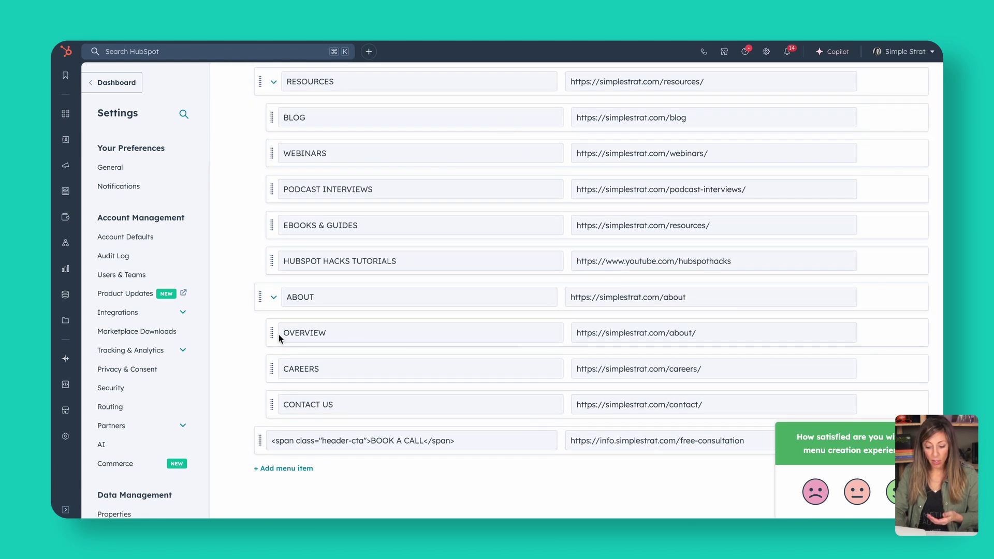
{"action": "scroll", "coordinate": [554, 378], "scroll_direction": "up", "scroll_amount": 6}
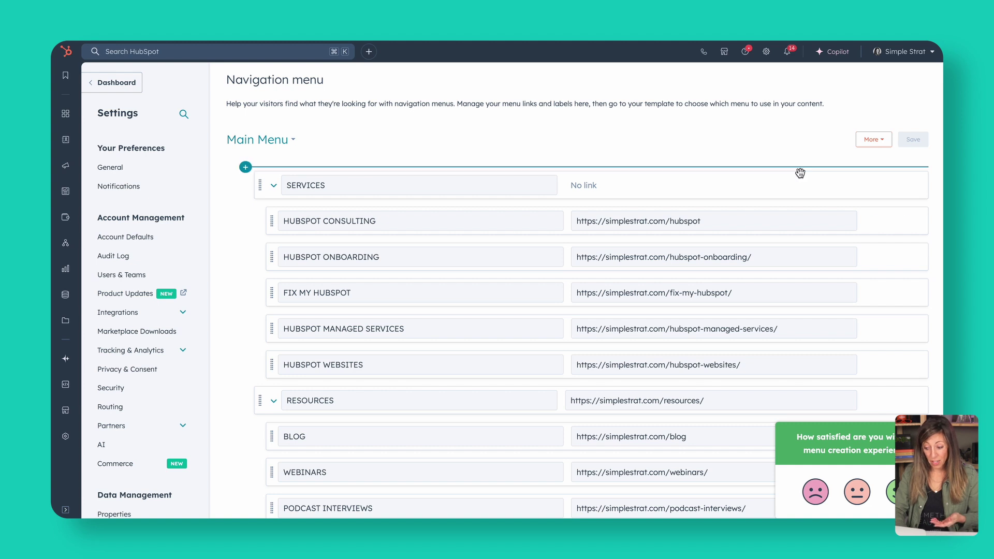
{"action": "scroll", "coordinate": [810, 262], "scroll_direction": "down", "scroll_amount": 1}
{"action": "left_click", "coordinate": [875, 121]}
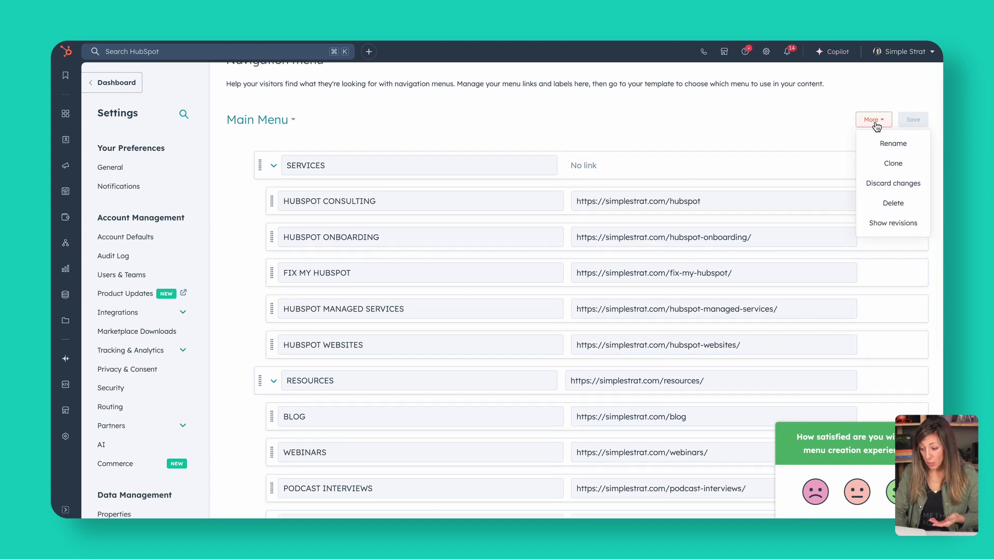
{"action": "left_click", "coordinate": [732, 133]}
{"action": "scroll", "coordinate": [435, 306], "scroll_direction": "down", "scroll_amount": 6}
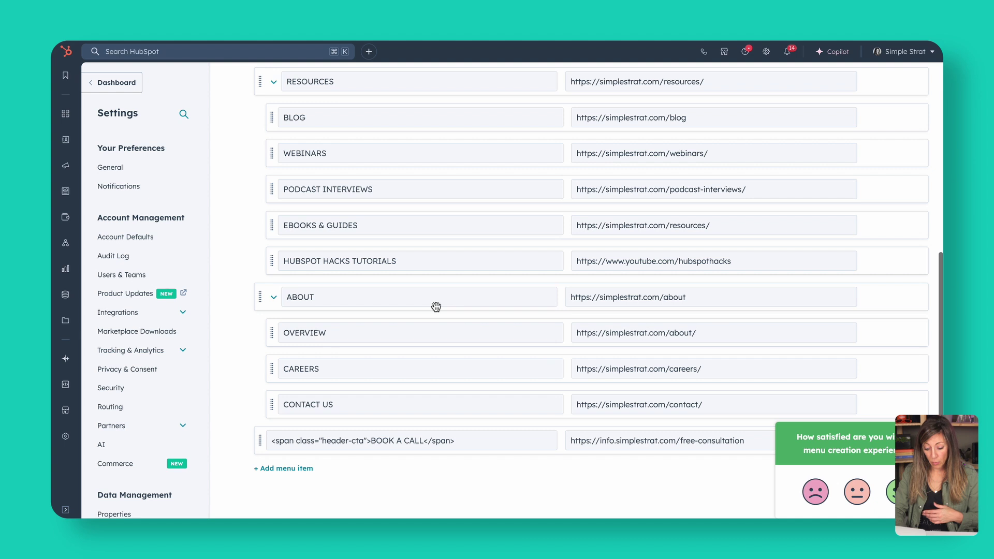
{"action": "left_click", "coordinate": [288, 469]}
{"action": "left_click", "coordinate": [397, 468]}
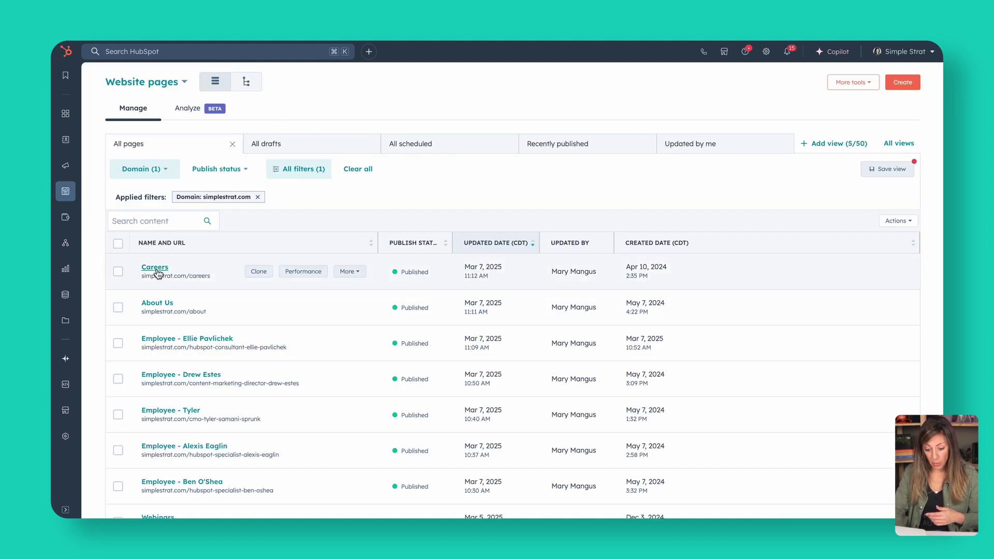
Step: View the live version of the Careers page from the website pages list
{"action": "left_click", "coordinate": [350, 272]}
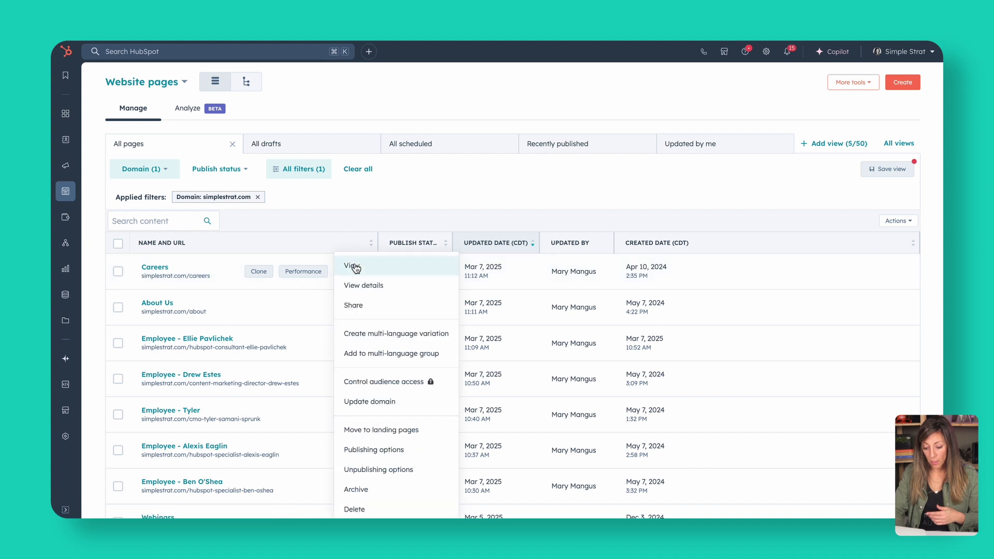
{"action": "left_click", "coordinate": [353, 264]}
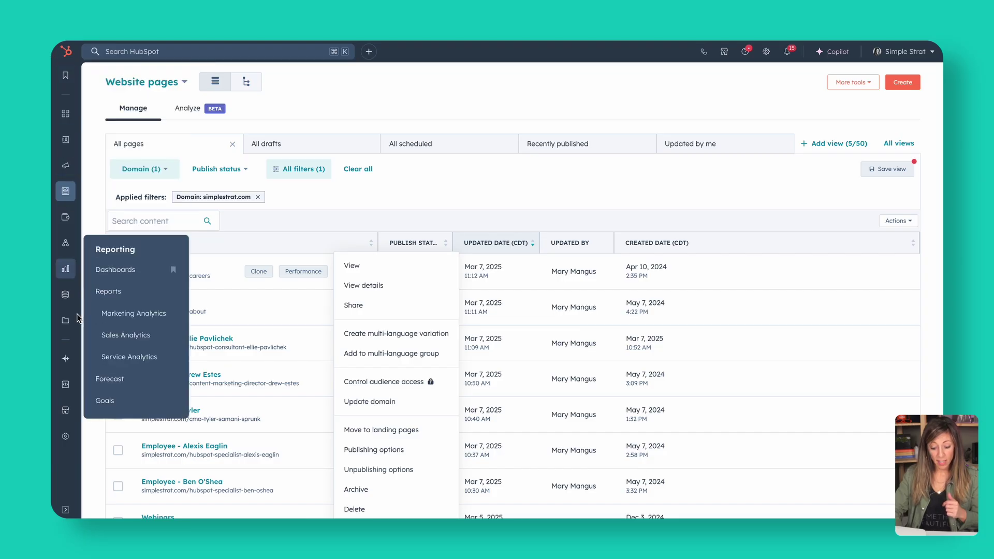
Step: Open the Files library and look at its file type filter options and the stock image search
{"action": "mouse_move", "coordinate": [69, 326]}
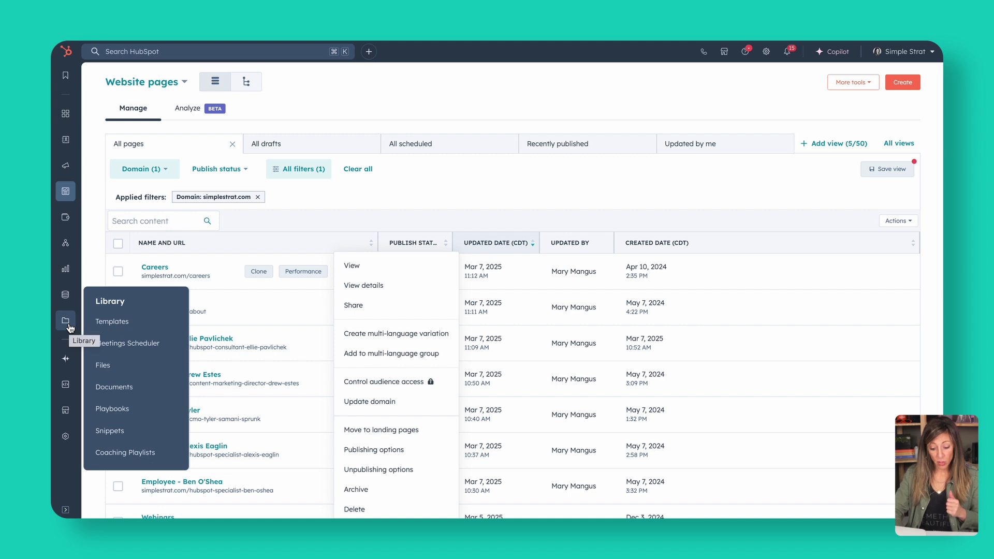
{"action": "left_click", "coordinate": [106, 366]}
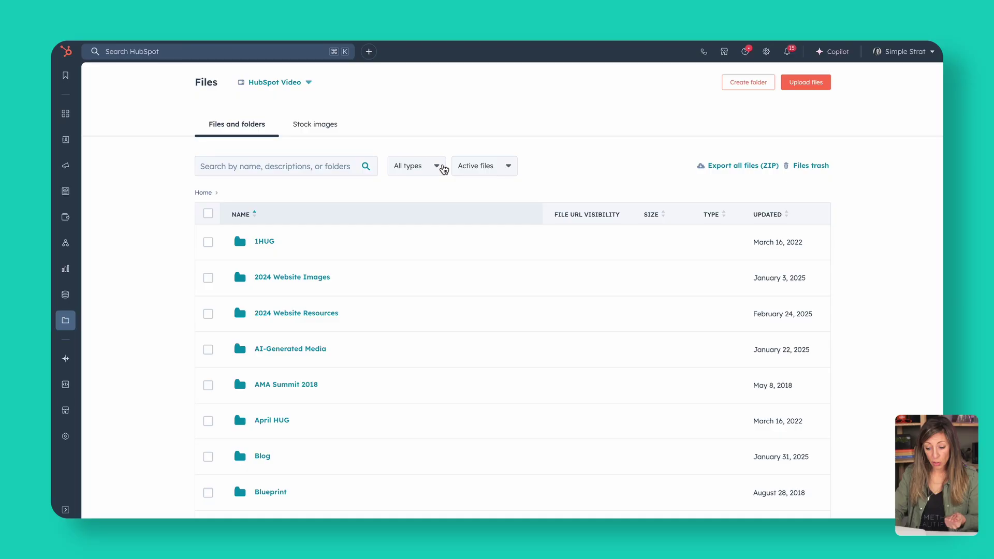
{"action": "left_click", "coordinate": [438, 168]}
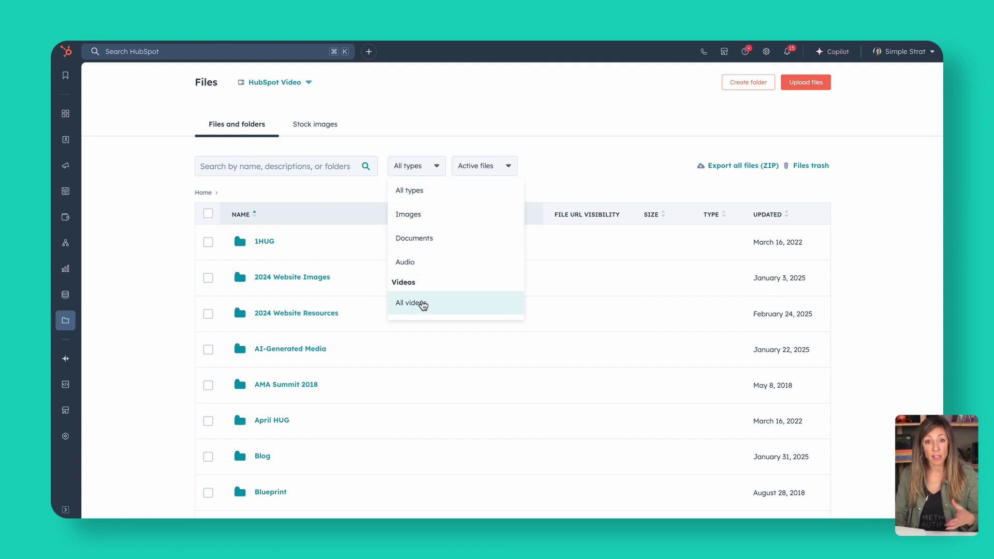
{"action": "left_click", "coordinate": [503, 134]}
{"action": "left_click", "coordinate": [307, 130]}
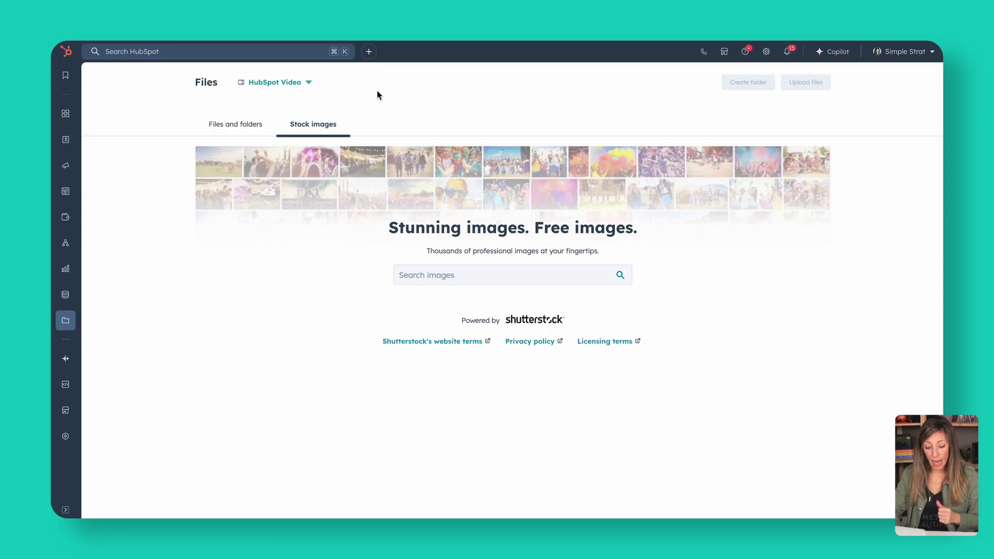
Step: Open the Design Manager and dismiss the New Get Started Guide notice
{"action": "mouse_move", "coordinate": [66, 326]}
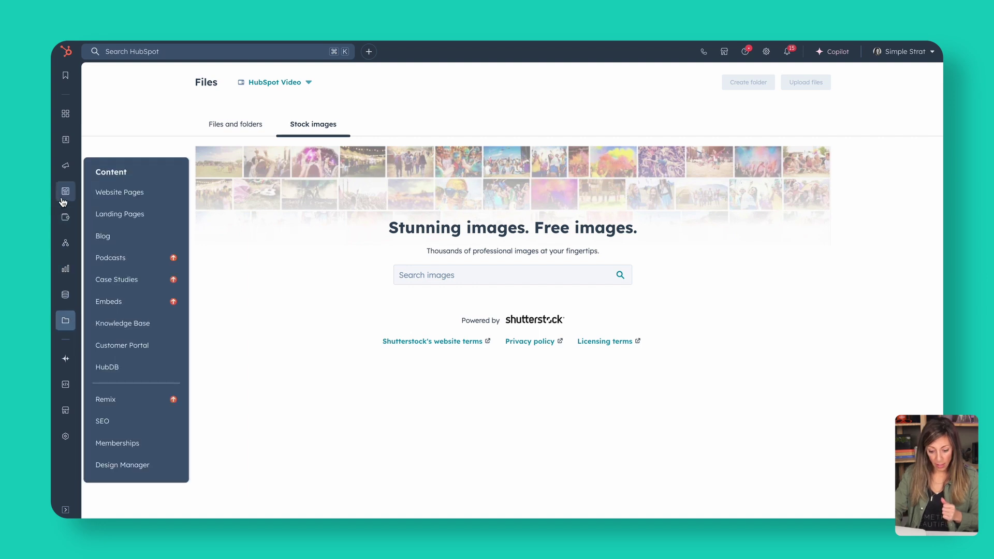
{"action": "mouse_move", "coordinate": [65, 196]}
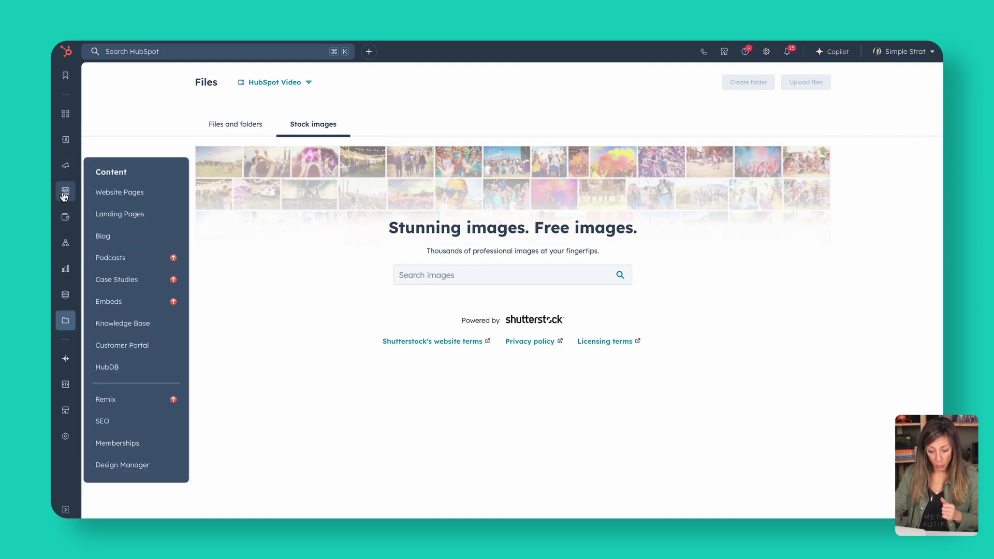
{"action": "left_click", "coordinate": [120, 466]}
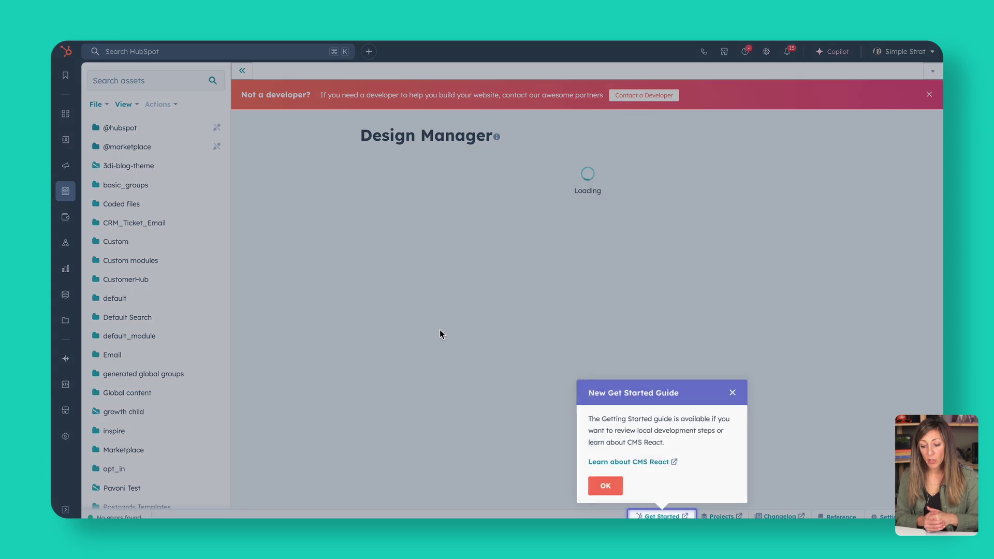
{"action": "left_click", "coordinate": [735, 393]}
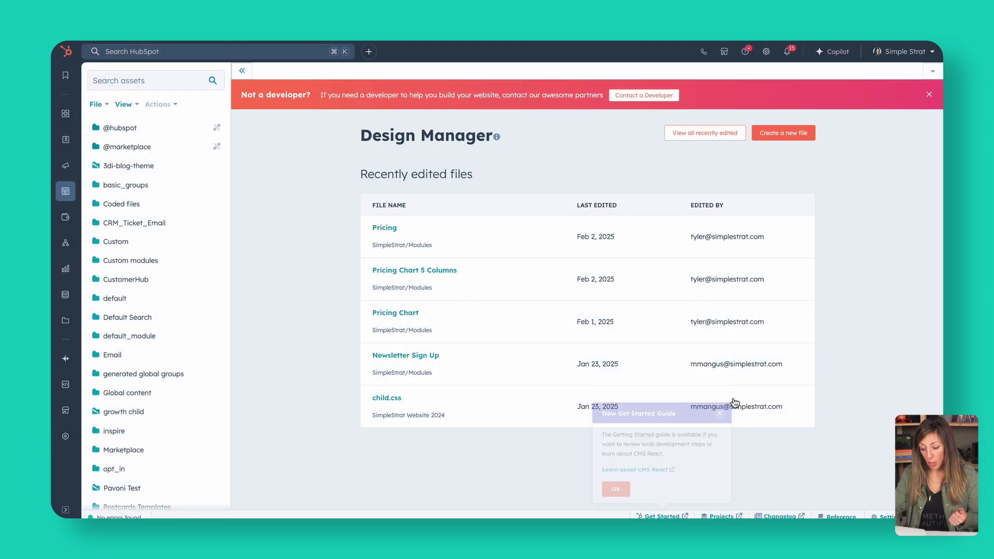
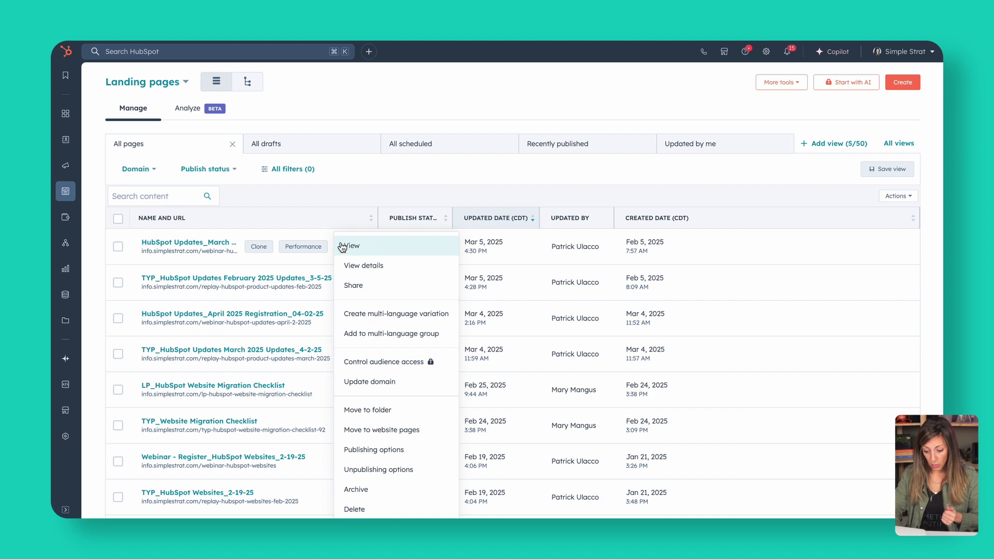
Step: Open the HubSpot Updates_March 2025 Registration_03-05-25 landing page for editing and review its settings from the page name through the template section
{"action": "left_click", "coordinate": [186, 243]}
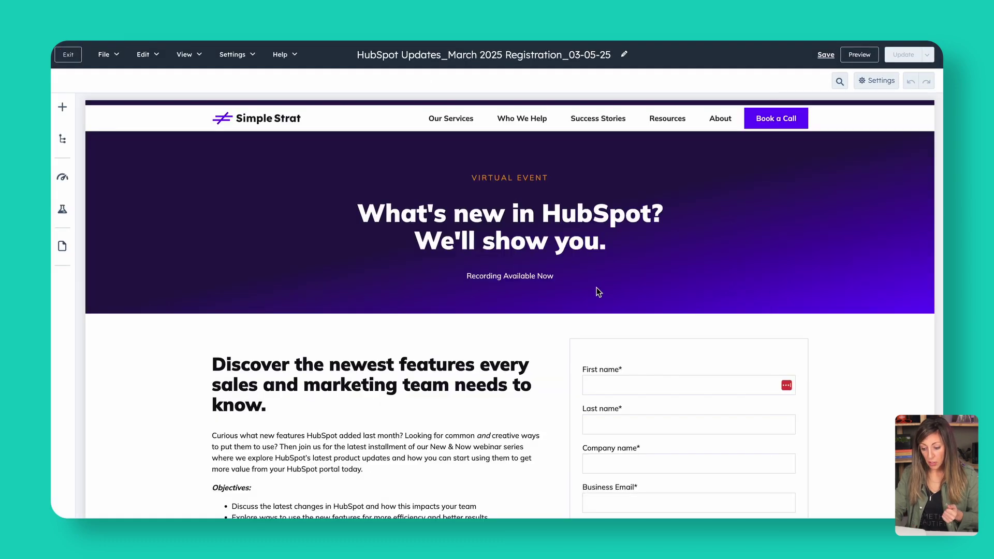
{"action": "left_click", "coordinate": [876, 80]}
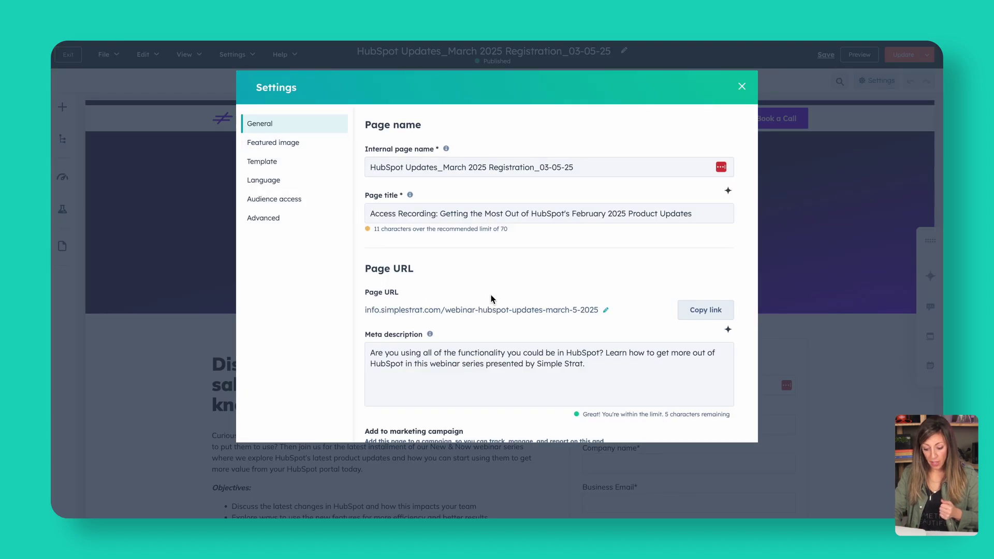
{"action": "scroll", "coordinate": [488, 297], "scroll_direction": "down", "scroll_amount": 1}
{"action": "scroll", "coordinate": [487, 303], "scroll_direction": "up", "scroll_amount": 1}
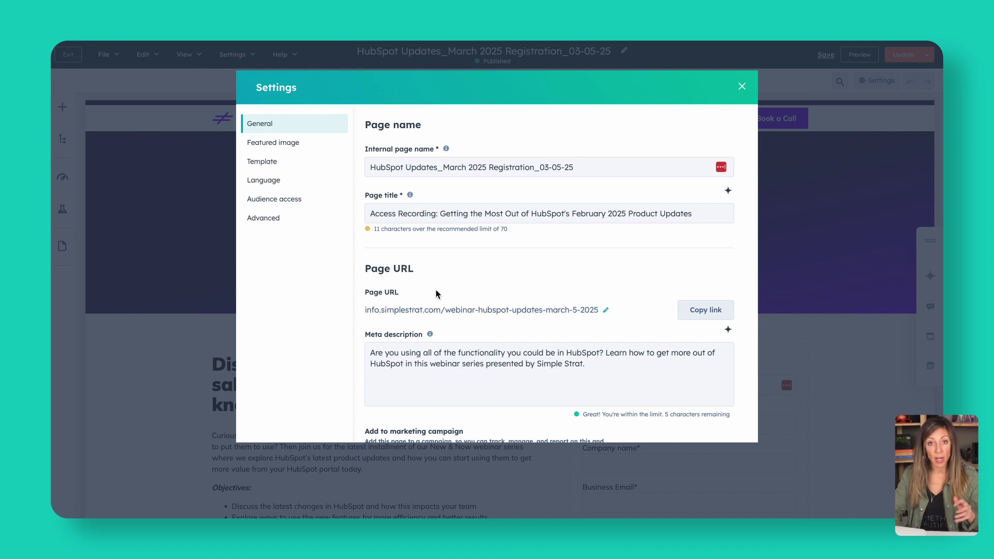
{"action": "scroll", "coordinate": [449, 308], "scroll_direction": "down", "scroll_amount": 10}
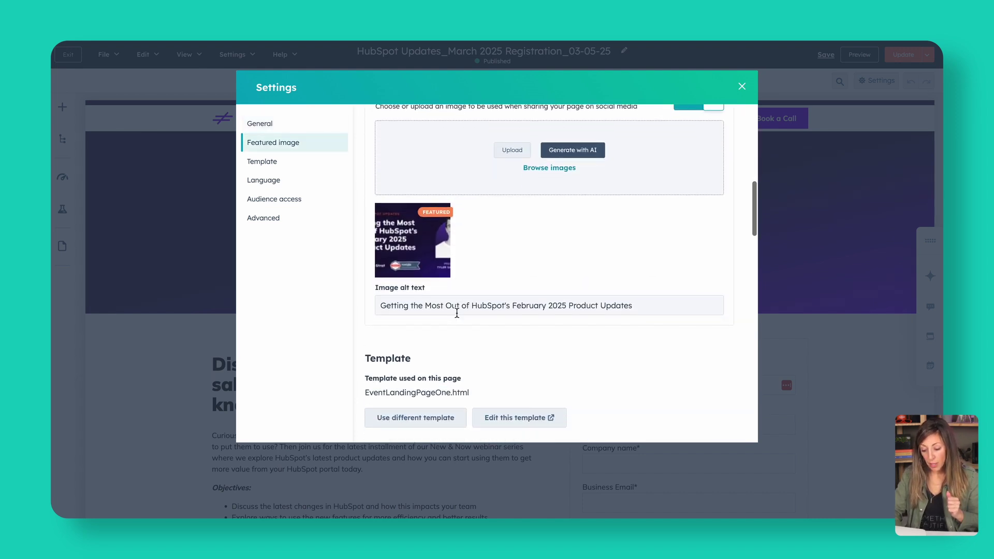
{"action": "scroll", "coordinate": [456, 313], "scroll_direction": "down", "scroll_amount": 1}
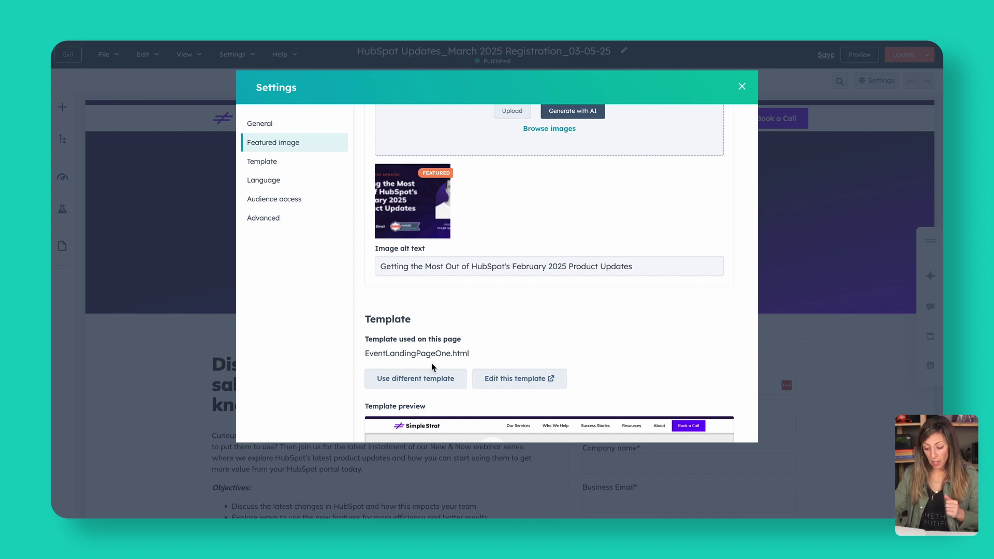
{"action": "scroll", "coordinate": [430, 365], "scroll_direction": "down", "scroll_amount": 1}
Step: Open the landing page's template selection, browse the SimpleStrat Website 2024 theme templates, and check the option to change the theme
{"action": "left_click", "coordinate": [426, 335]}
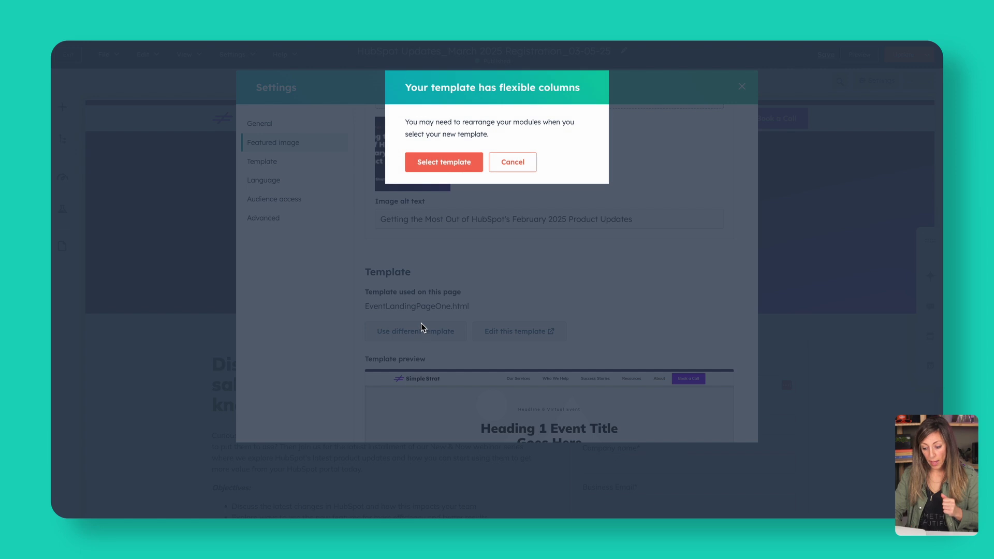
{"action": "left_click", "coordinate": [443, 163]}
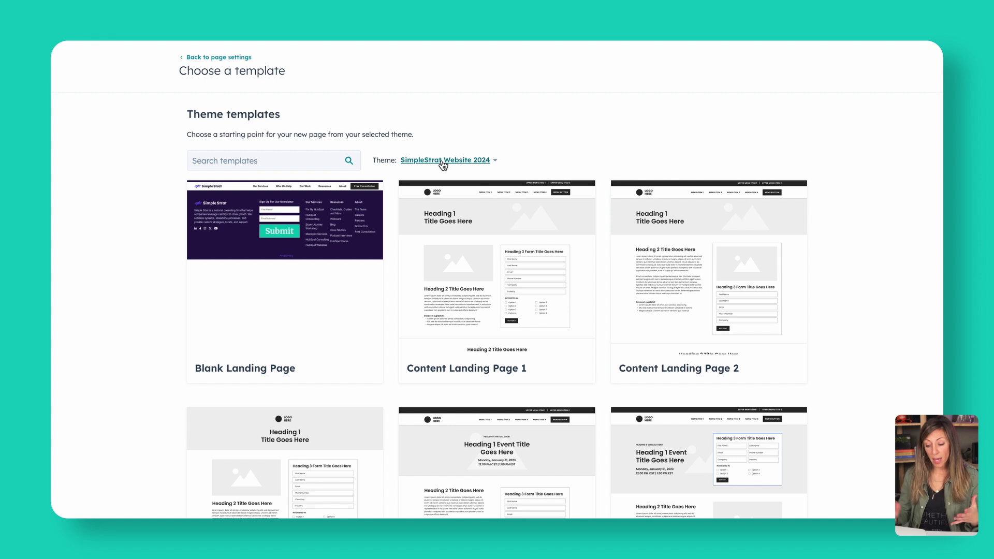
{"action": "scroll", "coordinate": [714, 252], "scroll_direction": "down", "scroll_amount": 10}
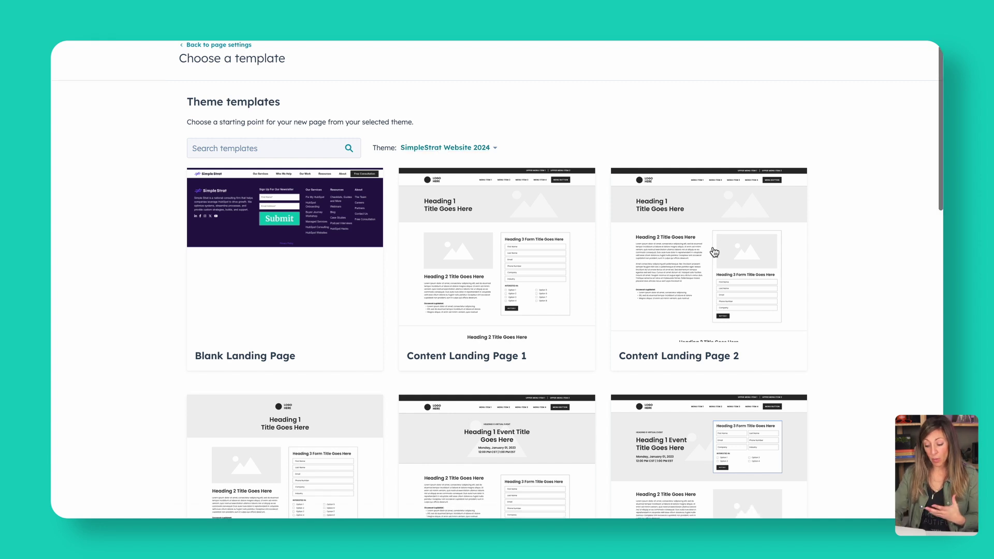
{"action": "scroll", "coordinate": [713, 251], "scroll_direction": "down", "scroll_amount": 4}
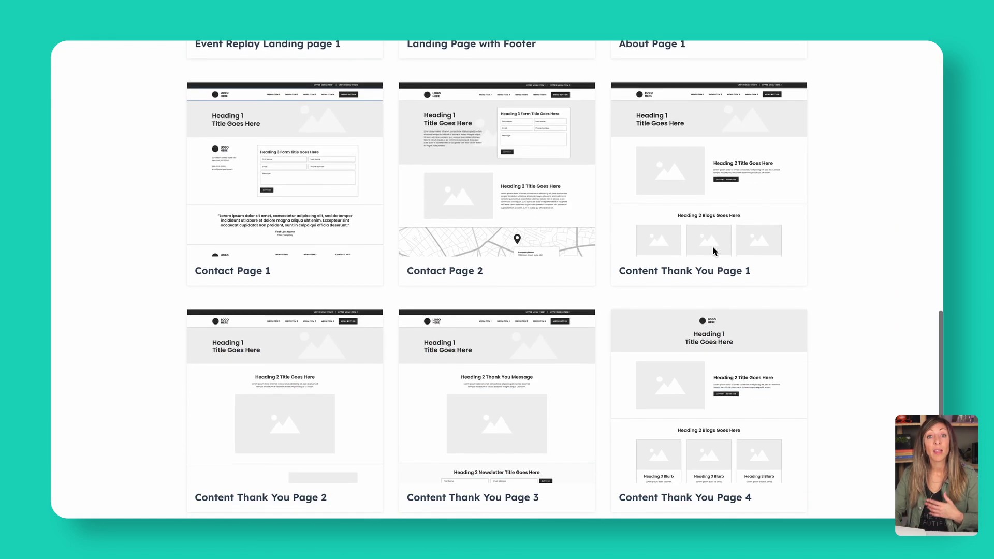
{"action": "scroll", "coordinate": [713, 251], "scroll_direction": "up", "scroll_amount": 10}
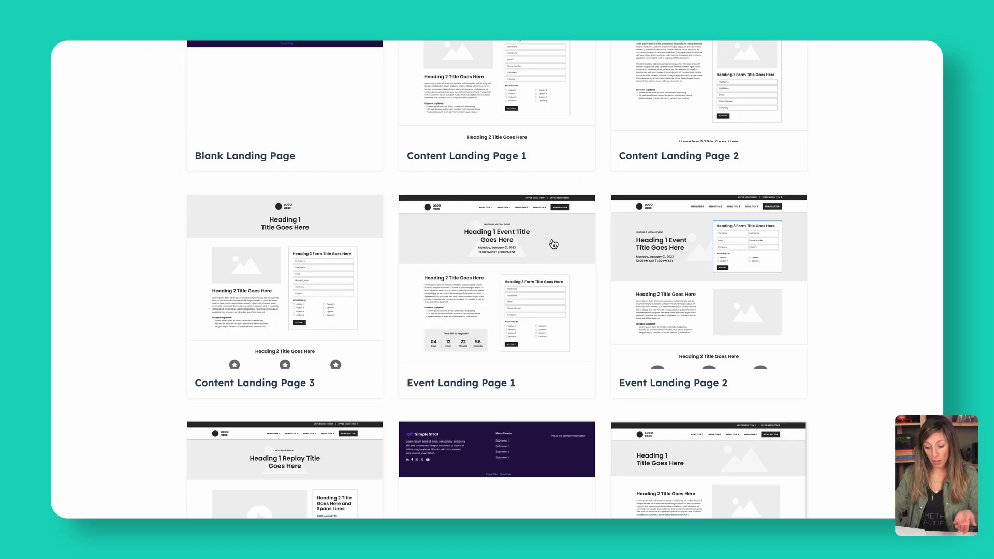
{"action": "scroll", "coordinate": [547, 247], "scroll_direction": "down", "scroll_amount": 2}
{"action": "scroll", "coordinate": [256, 417], "scroll_direction": "up", "scroll_amount": 5}
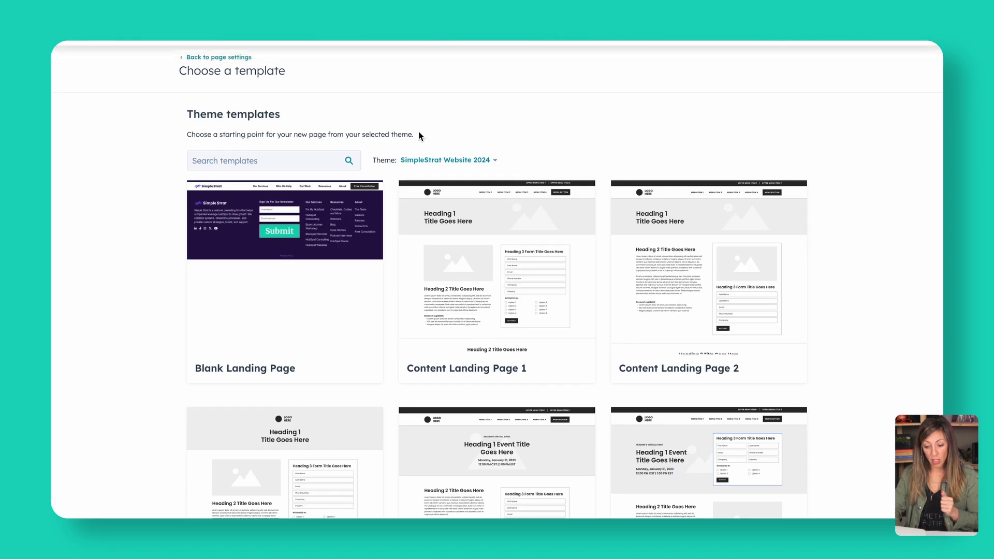
{"action": "left_click", "coordinate": [470, 164]}
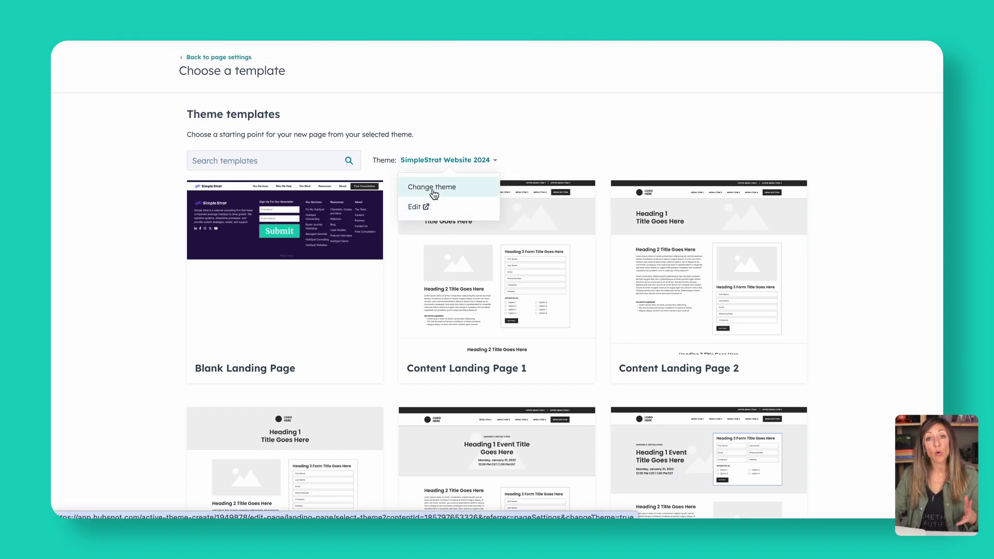
{"action": "left_click", "coordinate": [595, 118]}
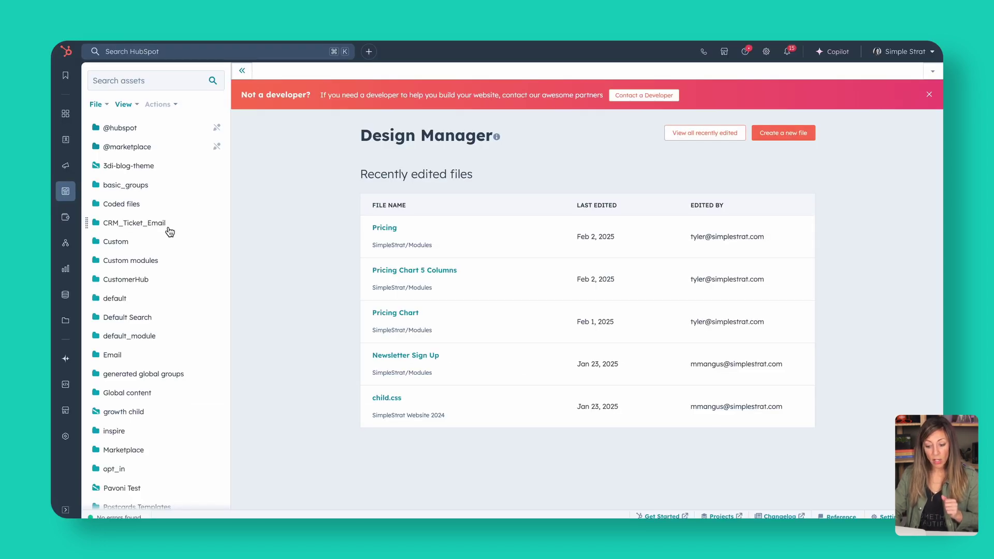
Step: Open the Pricing module in the Design Manager and examine its code, content fields and style fields
{"action": "left_click", "coordinate": [385, 227]}
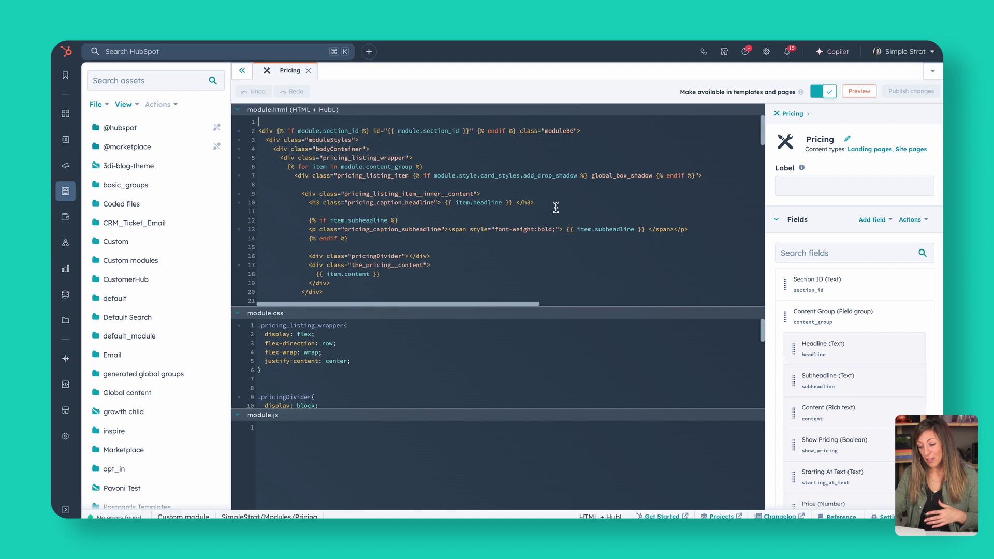
{"action": "scroll", "coordinate": [846, 317], "scroll_direction": "down", "scroll_amount": 3}
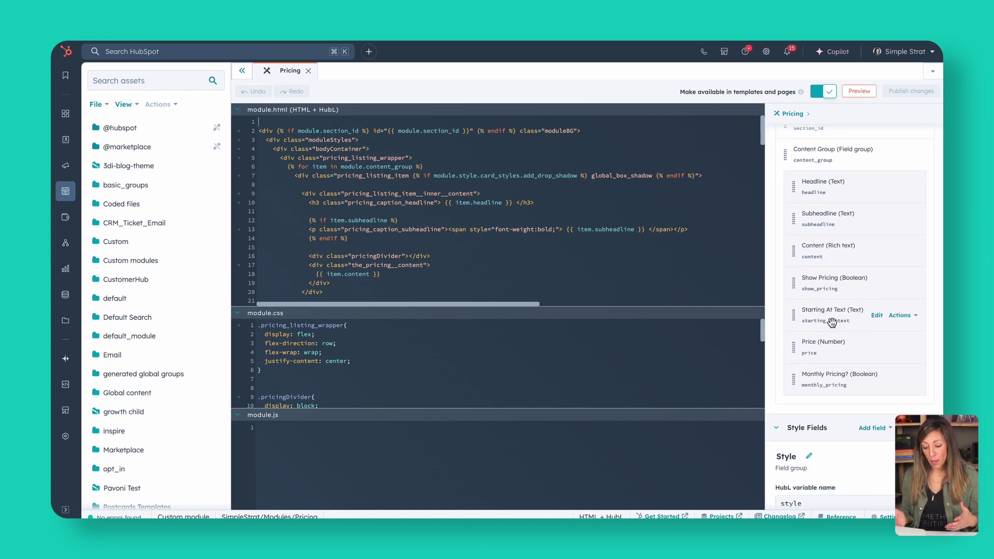
{"action": "scroll", "coordinate": [842, 368], "scroll_direction": "down", "scroll_amount": 4}
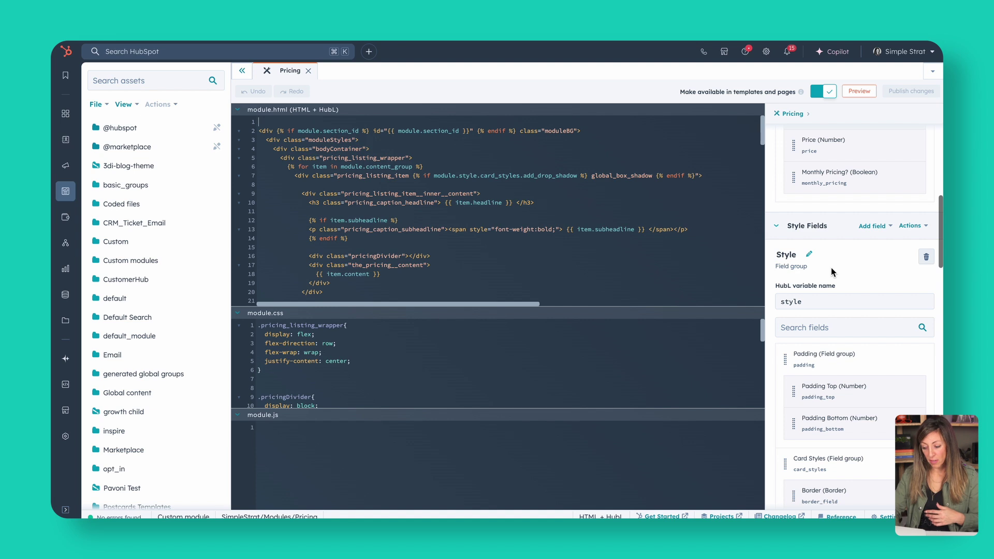
{"action": "scroll", "coordinate": [833, 259], "scroll_direction": "down", "scroll_amount": 4}
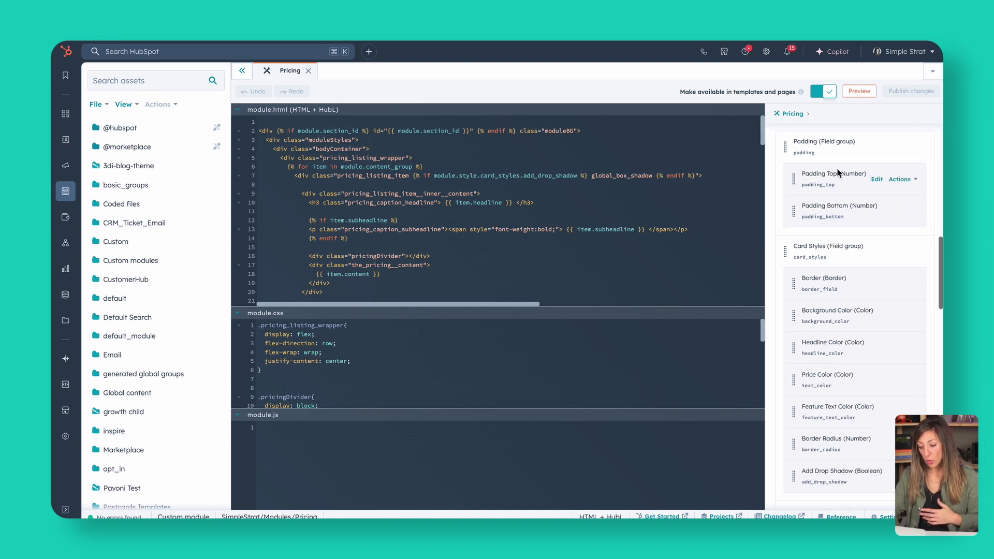